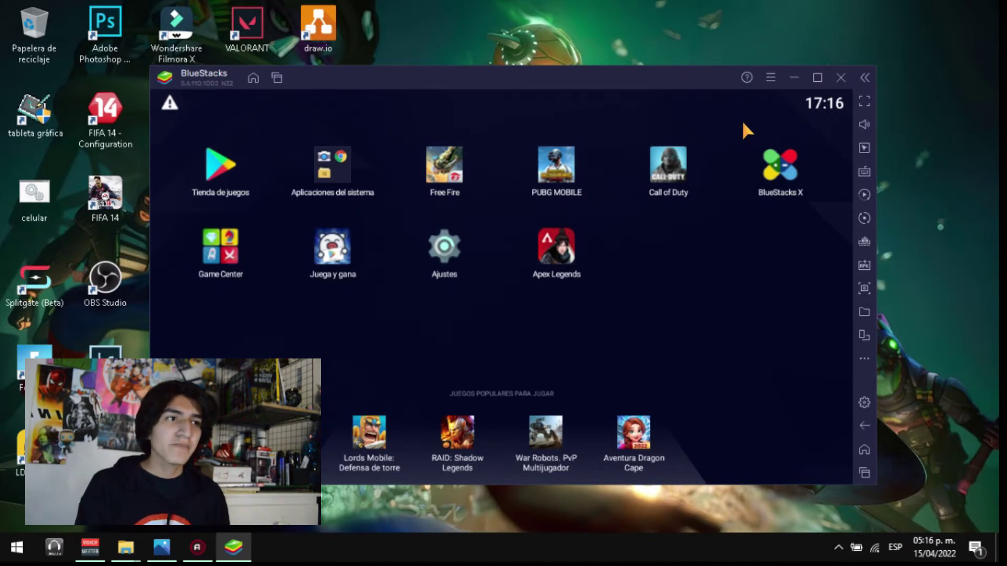
# Check for BlueStacks updates from the version information section of its settings
pyautogui.click(771, 78)
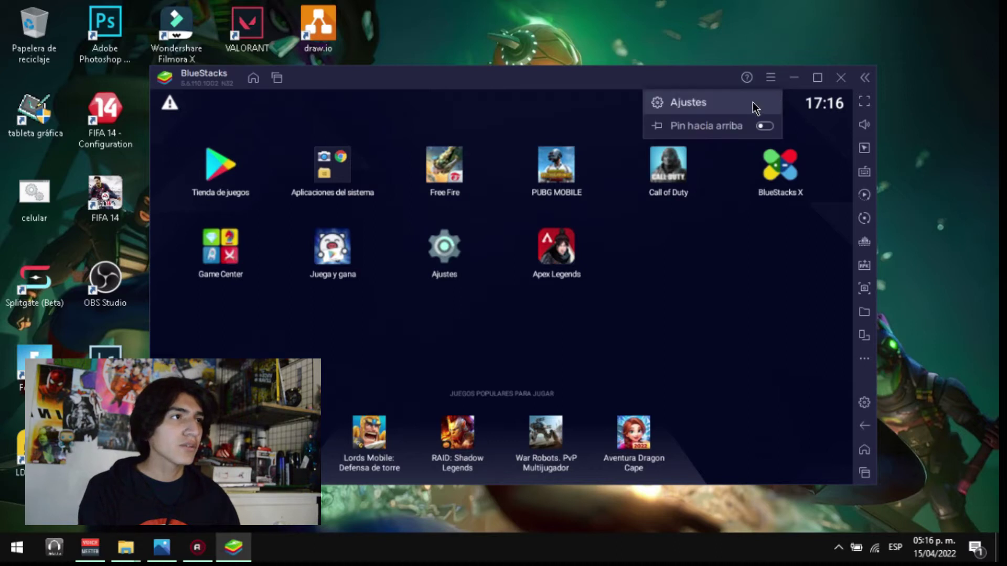
pyautogui.click(729, 109)
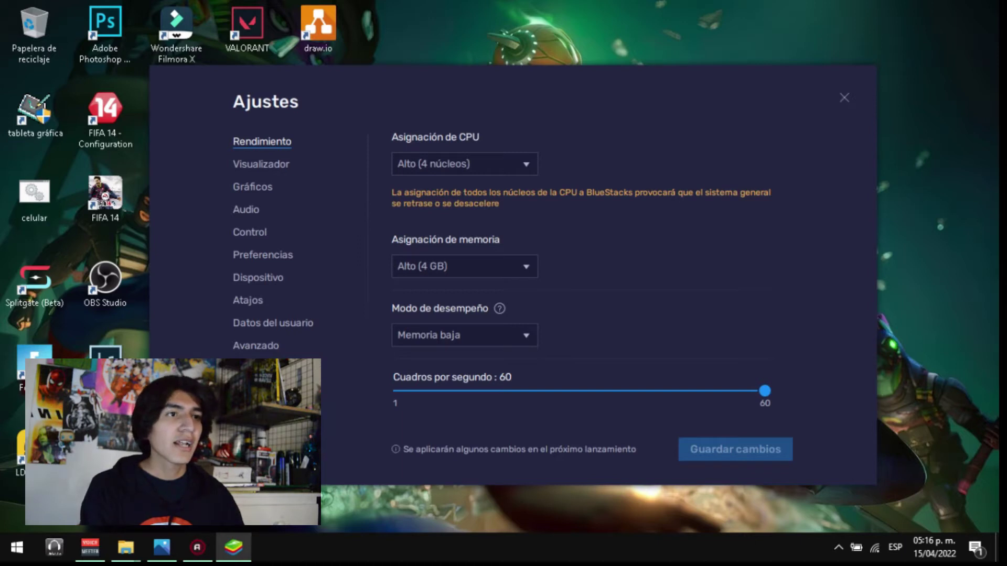
pyautogui.click(255, 368)
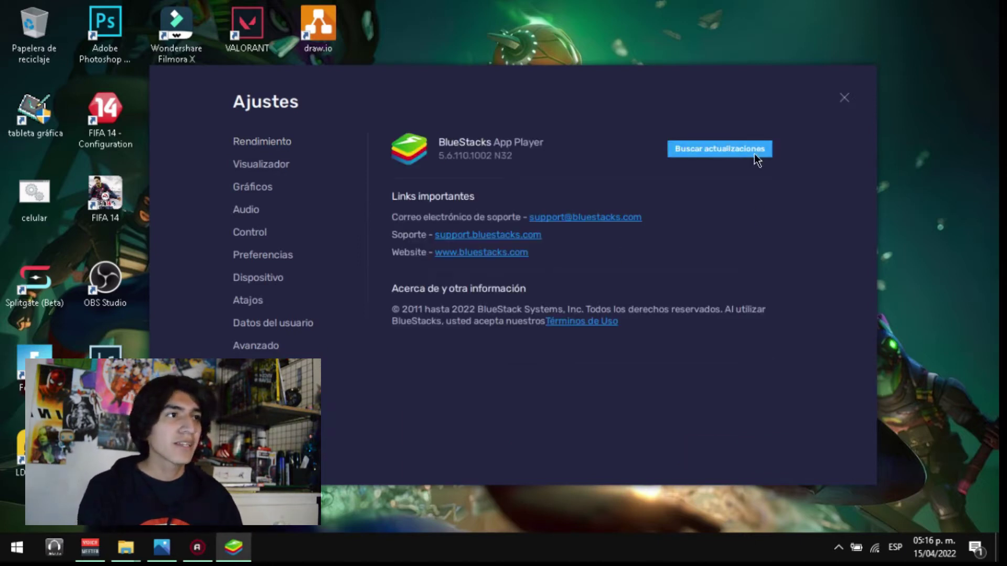
pyautogui.click(748, 153)
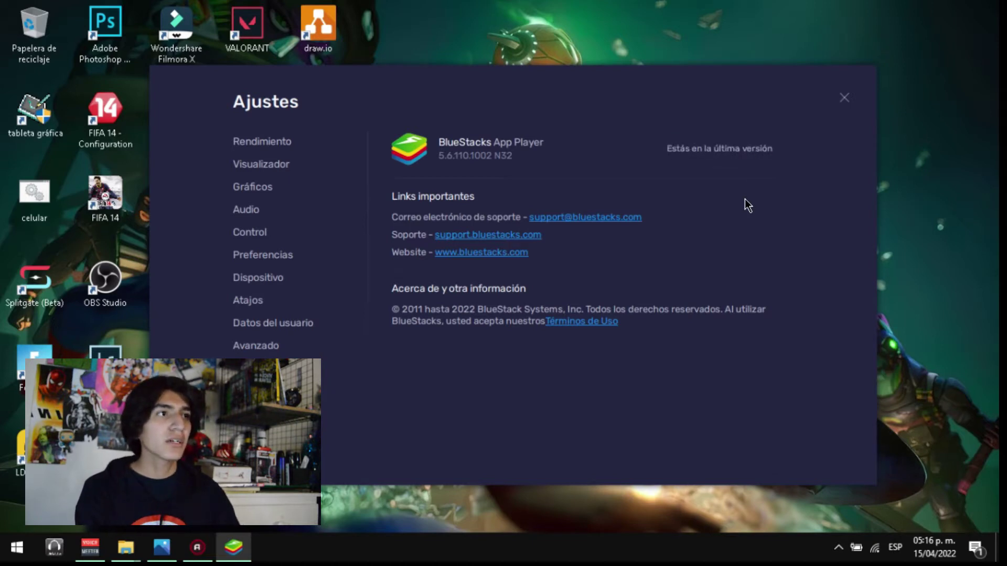
# Examine the saved update screenshot in Photos and the BlueStacks micro installer file in the bad folder
pyautogui.click(167, 549)
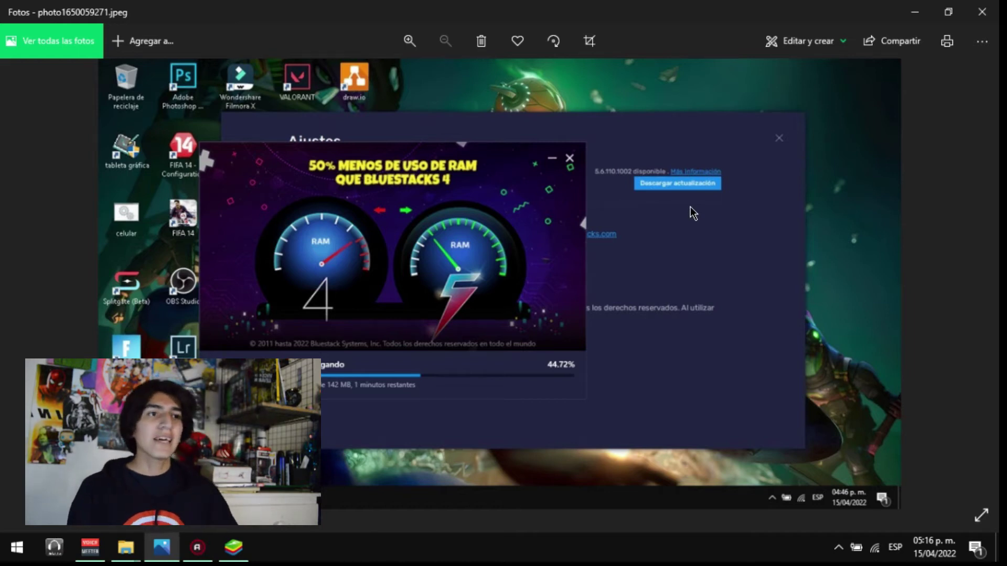
pyautogui.click(125, 548)
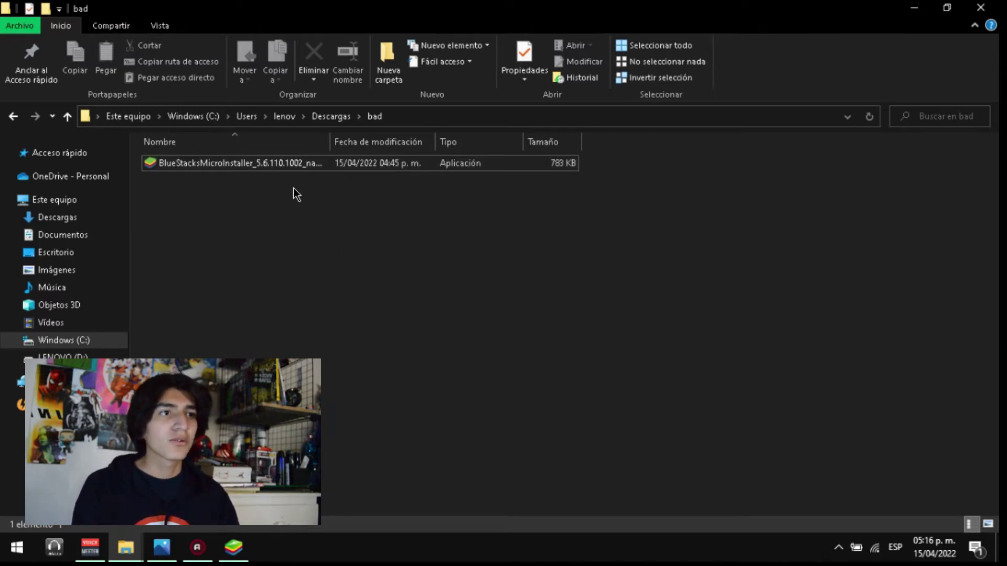
pyautogui.click(914, 8)
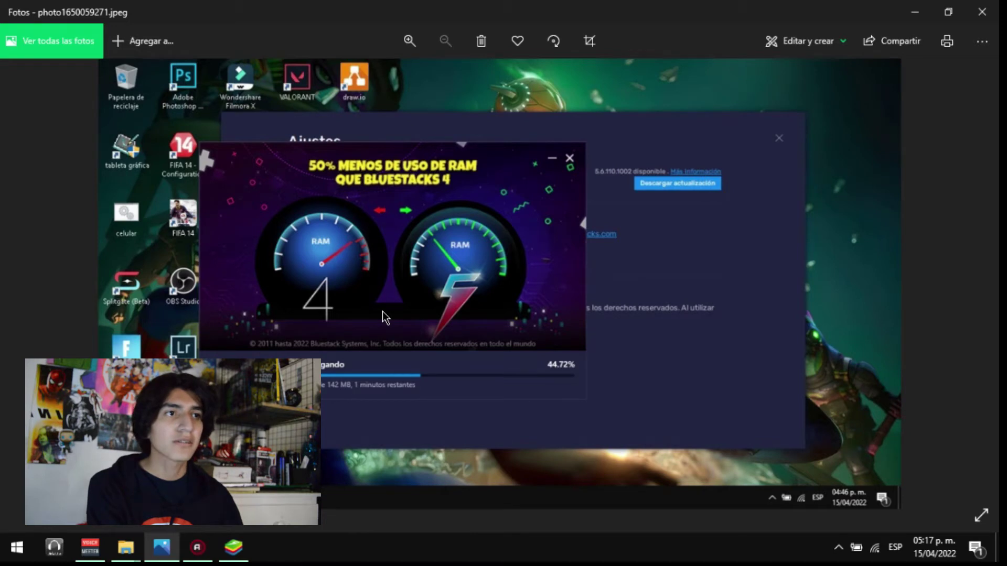
# Review the remaining screenshots of the BlueStacks update download and installation, and return to the emulator's home screen
pyautogui.press('Right')
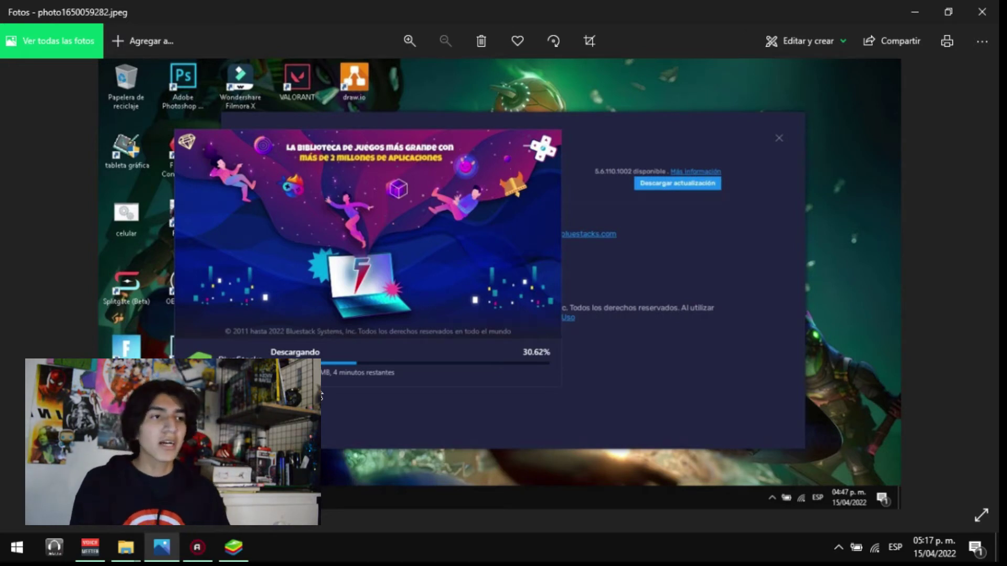
pyautogui.press('Right')
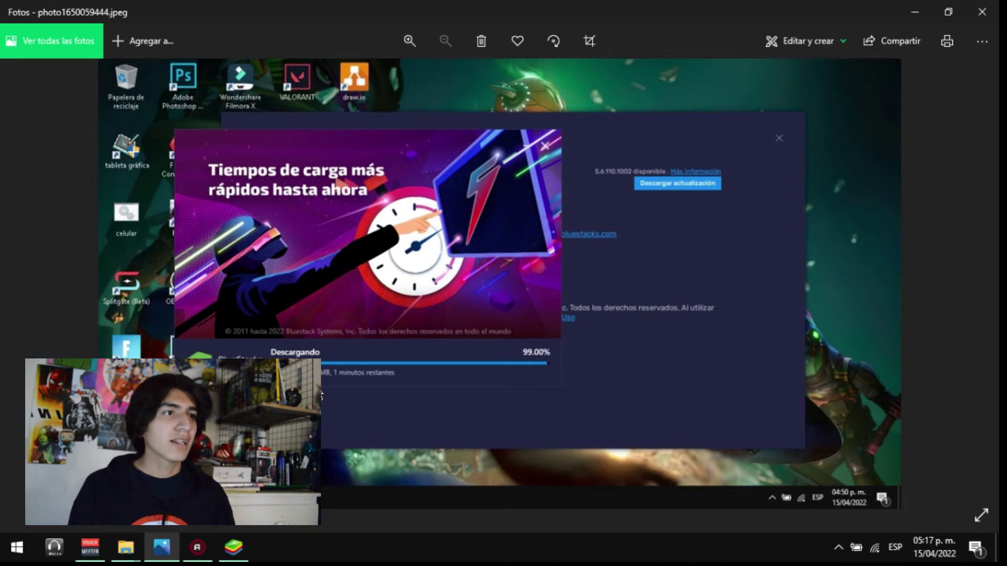
pyautogui.press('Right')
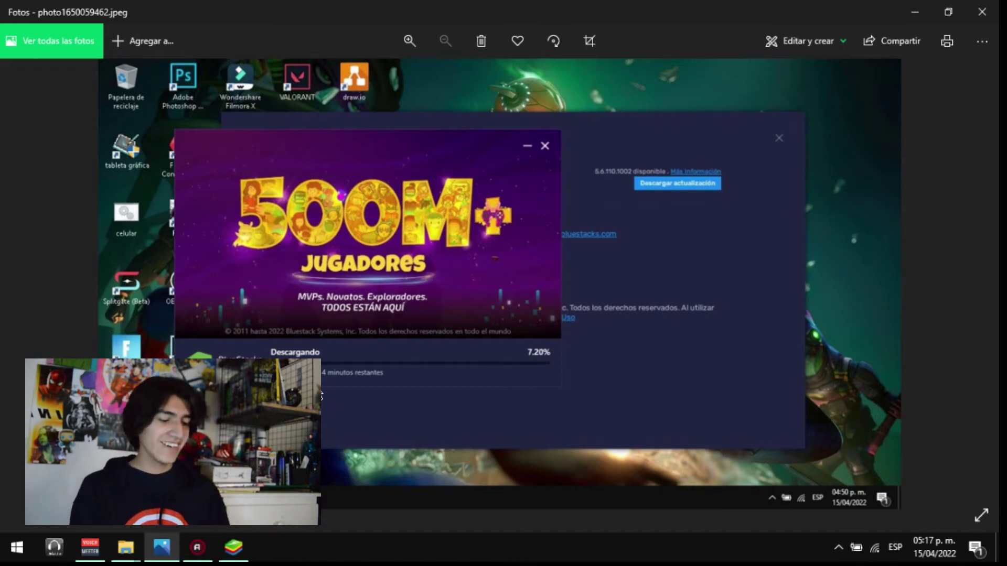
pyautogui.press('Right')
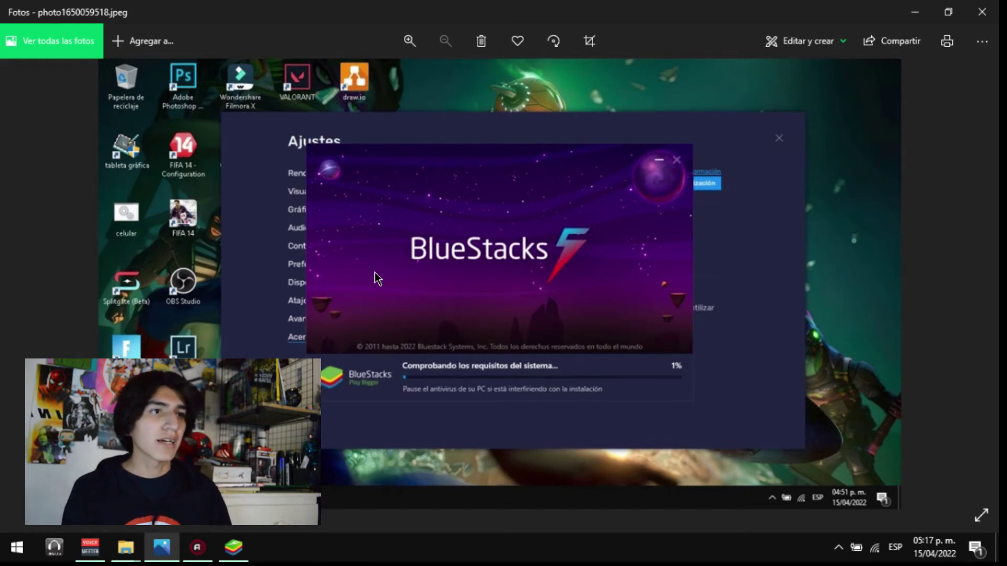
pyautogui.press('Right')
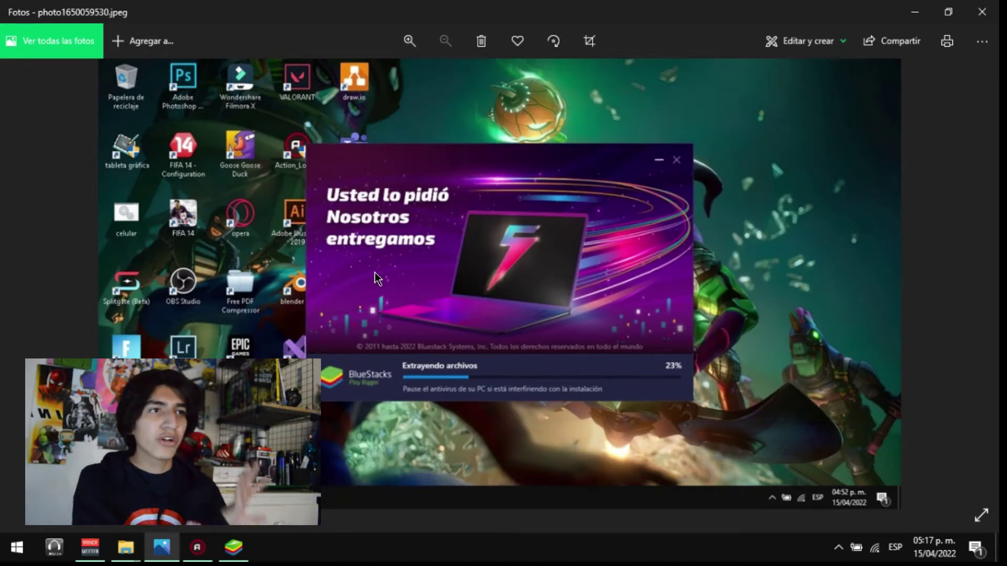
pyautogui.press('Right')
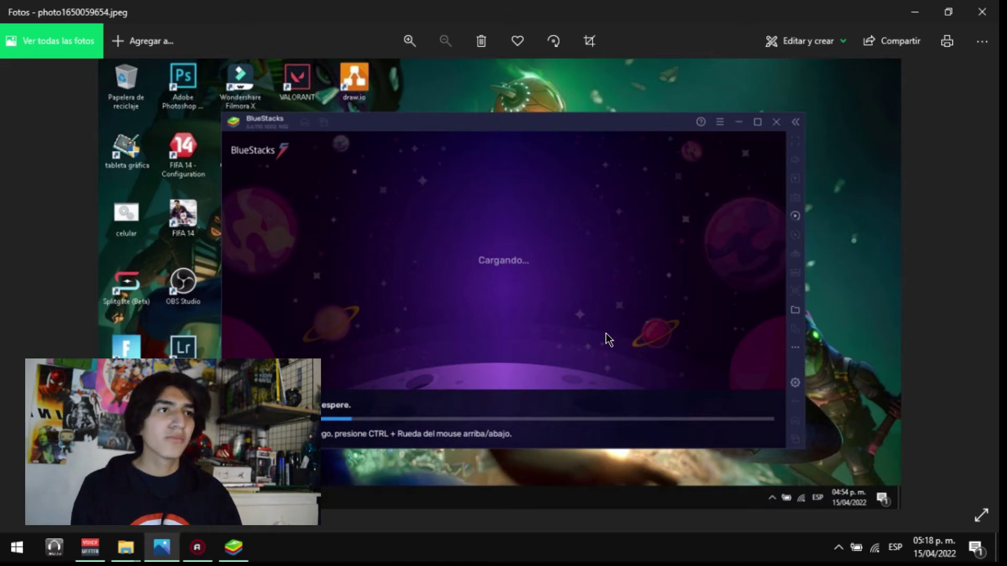
pyautogui.click(982, 12)
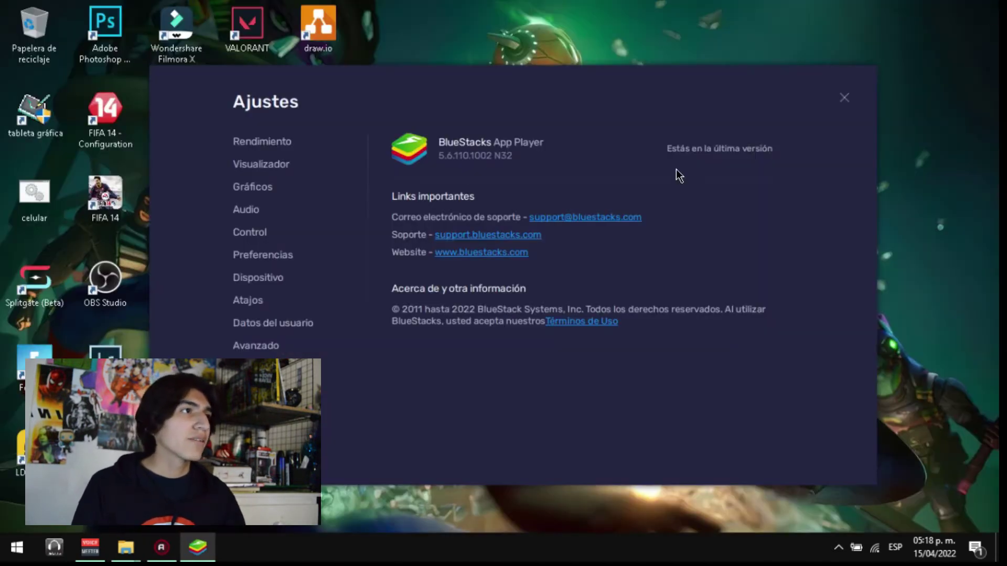
pyautogui.click(844, 98)
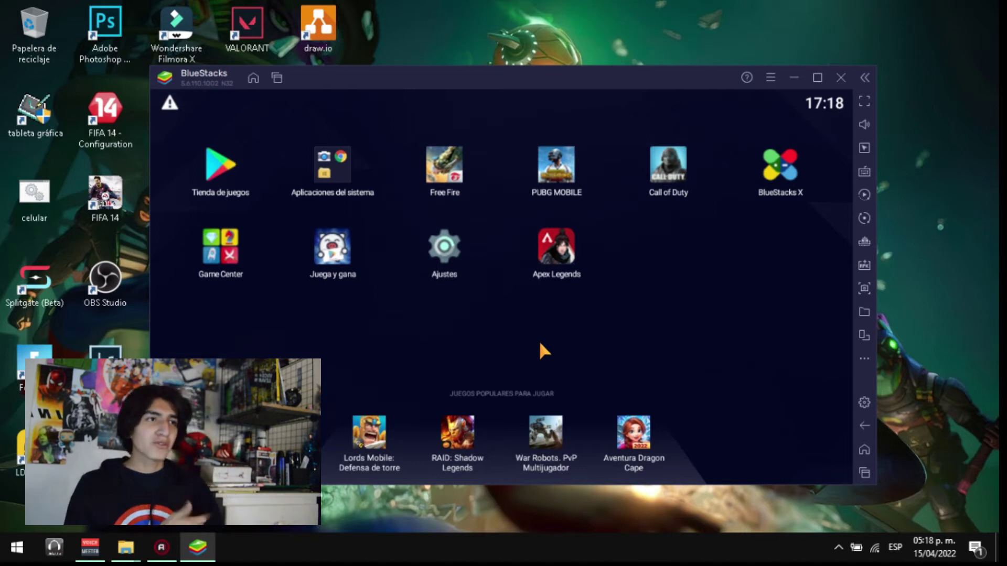
# Launch Free Fire in the emulator and start the game from its title screen
pyautogui.click(461, 198)
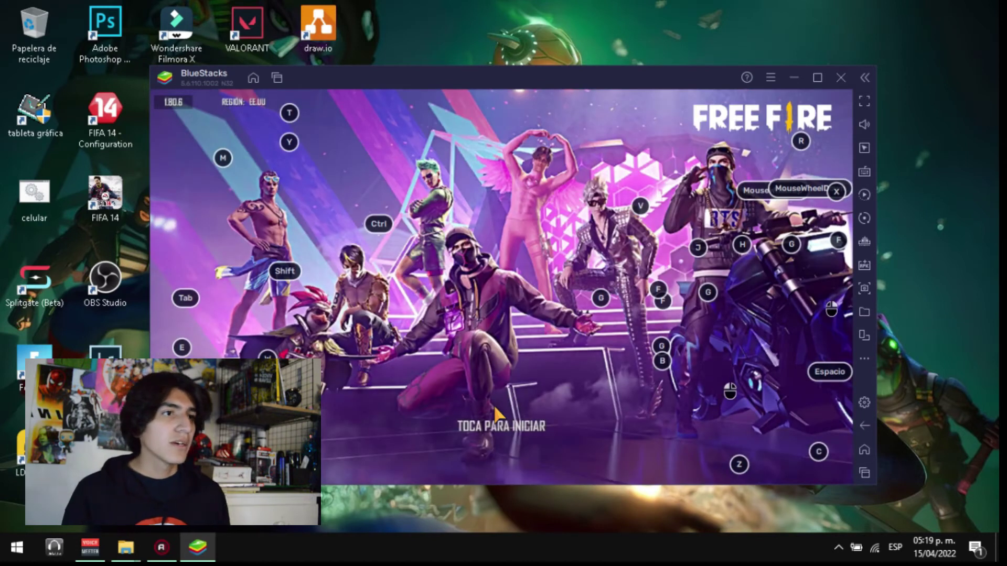
pyautogui.click(514, 428)
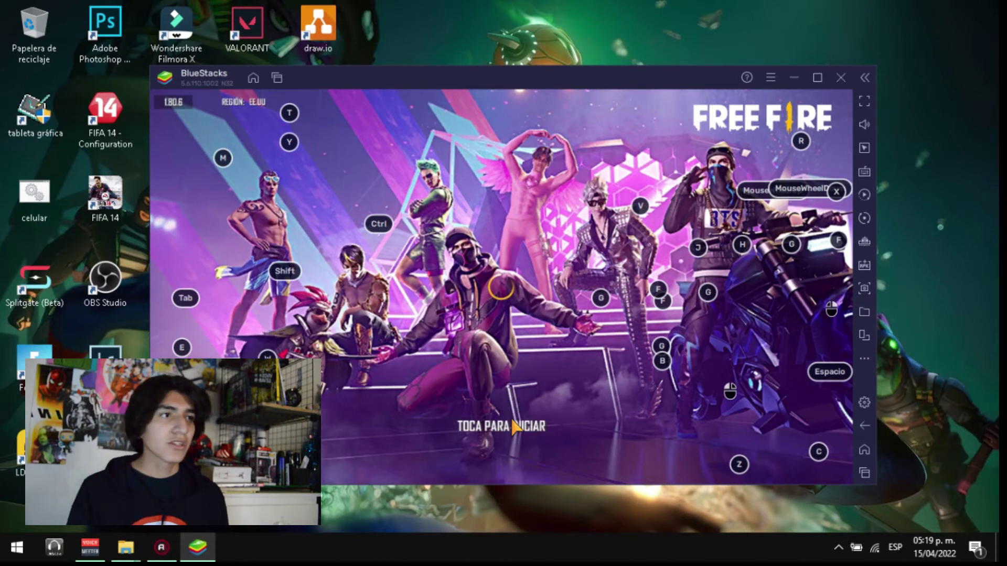
pyautogui.click(514, 426)
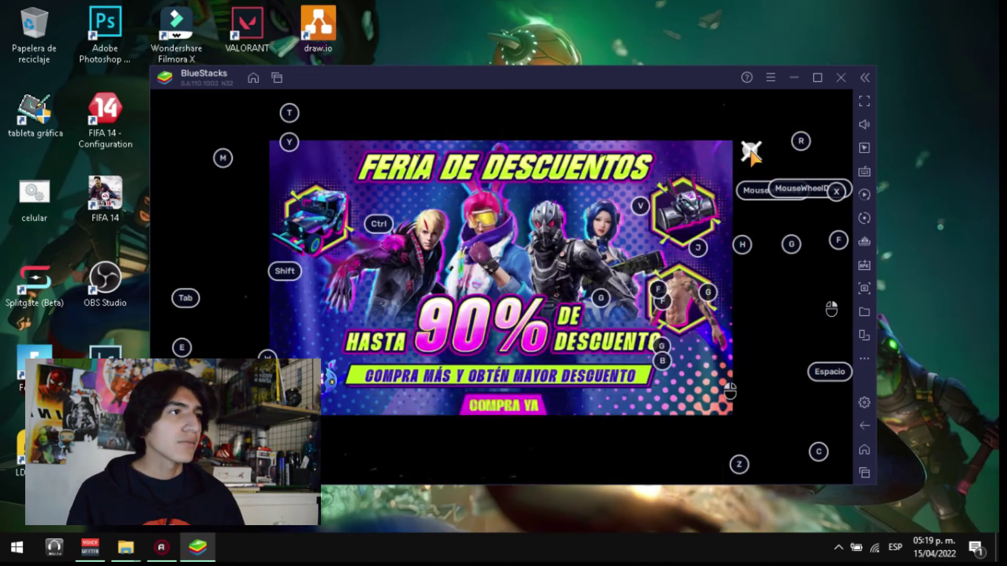
# Dismiss the promotional banners, the challenge window and the season summary to reach the Free Fire lobby
pyautogui.click(750, 151)
pyautogui.click(751, 152)
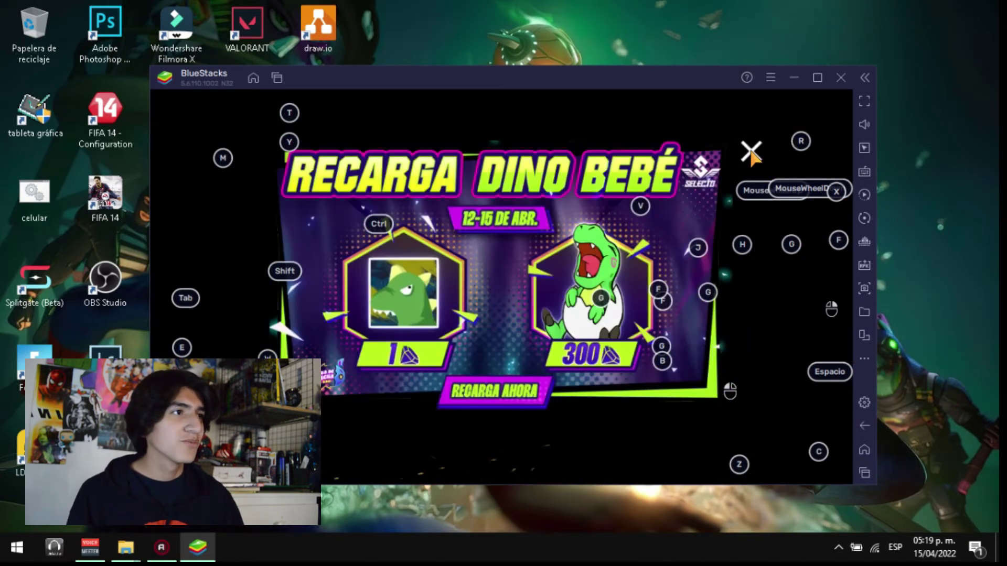
pyautogui.click(751, 152)
pyautogui.click(751, 152)
pyautogui.click(751, 152)
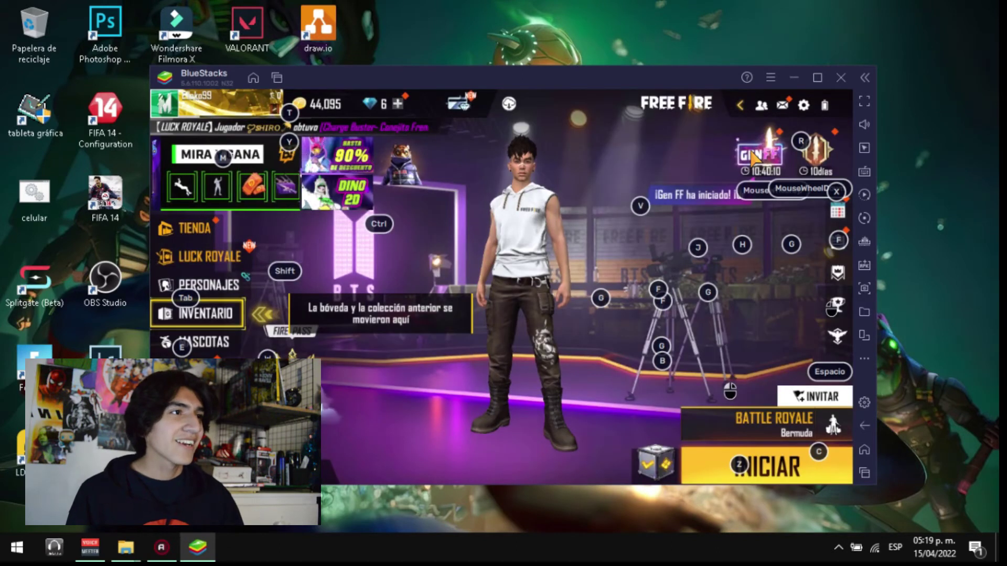
pyautogui.click(775, 467)
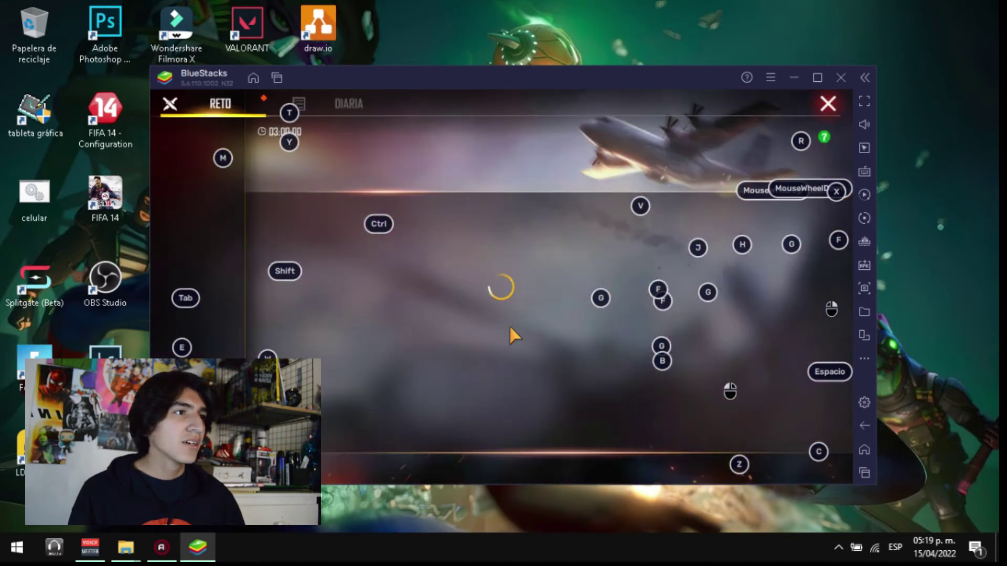
pyautogui.click(827, 103)
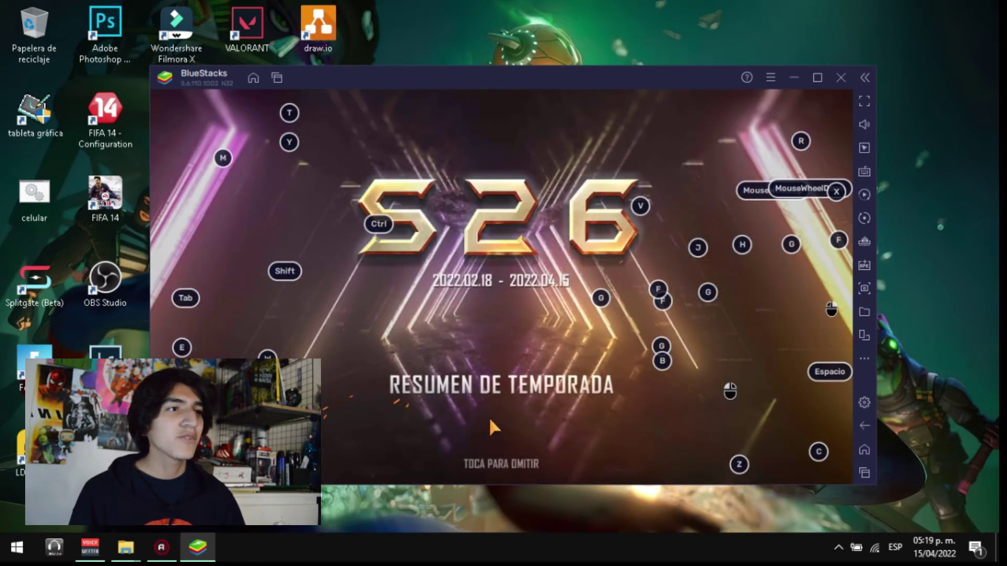
pyautogui.click(493, 437)
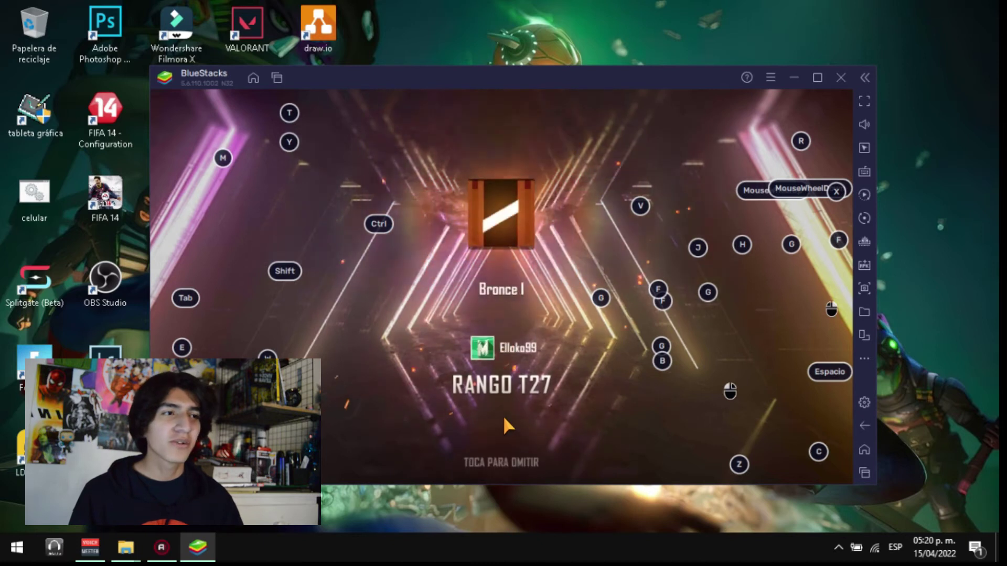
pyautogui.click(502, 416)
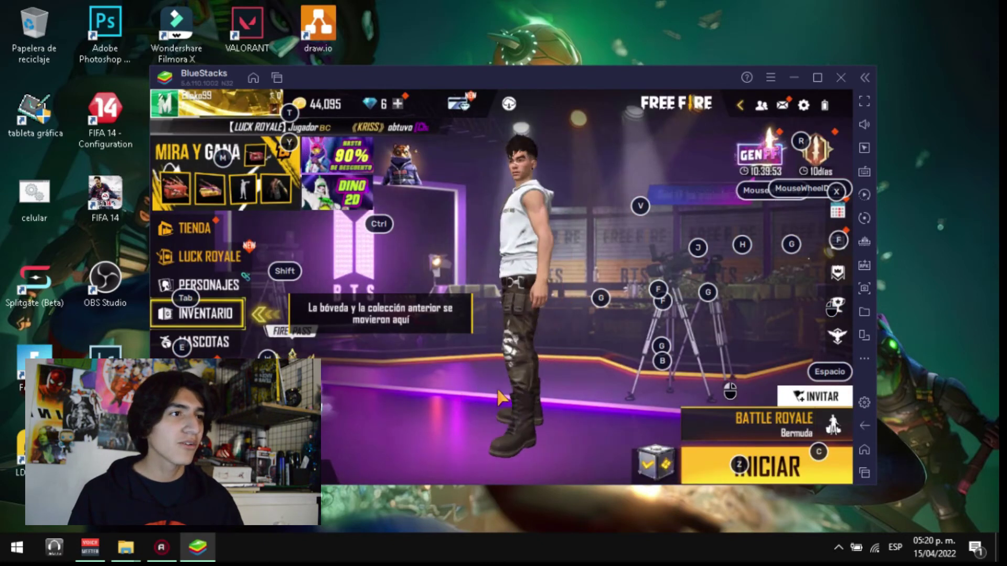
# Examine Free Fire's general, controls and display settings, including the graphics quality and high FPS options, and return to the lobby
pyautogui.click(807, 111)
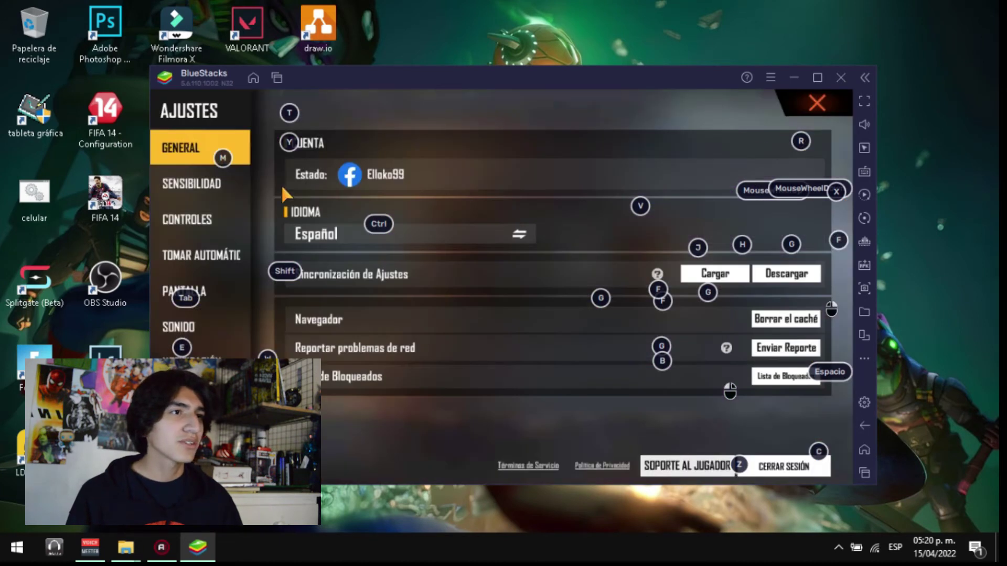
pyautogui.click(217, 213)
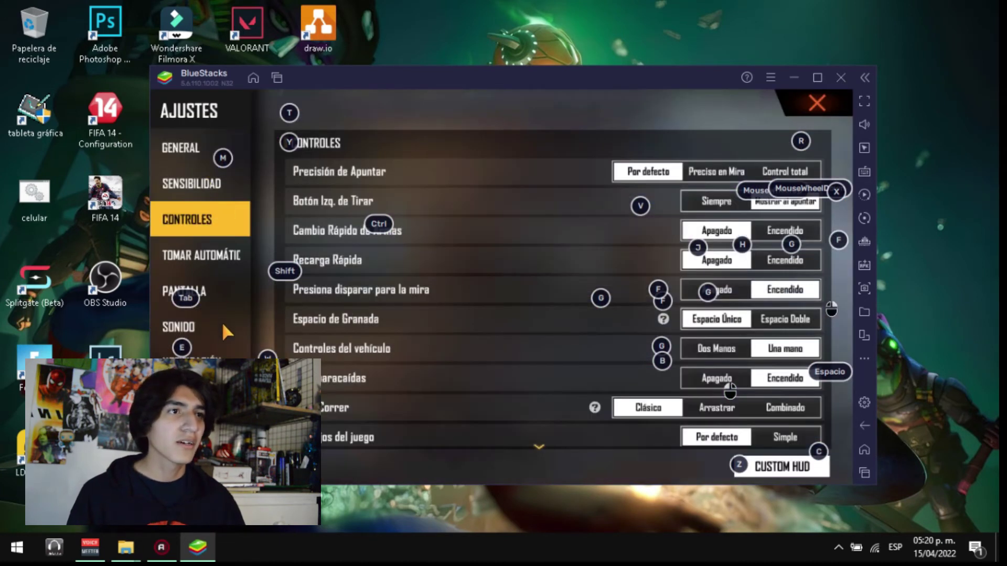
pyautogui.click(192, 153)
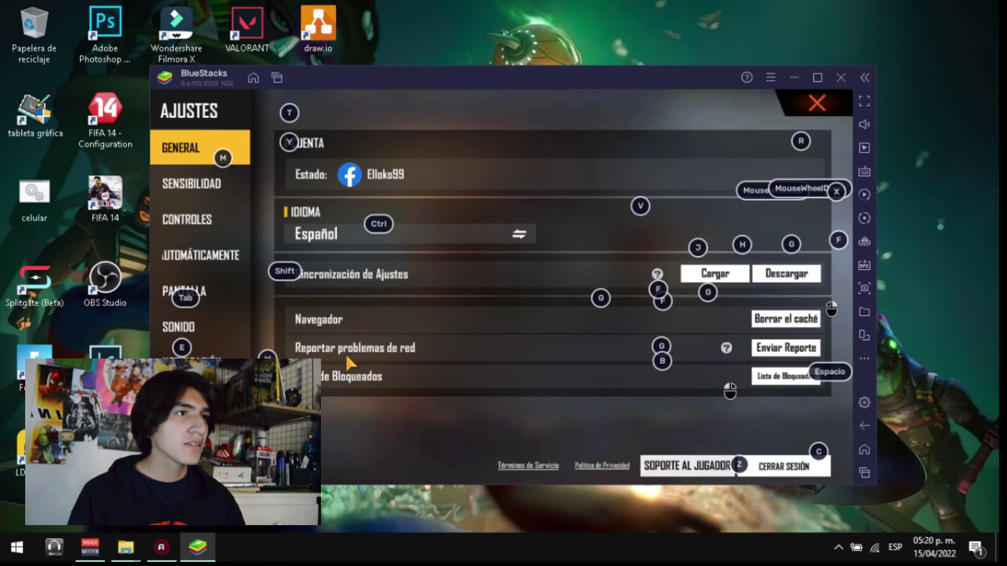
pyautogui.click(209, 293)
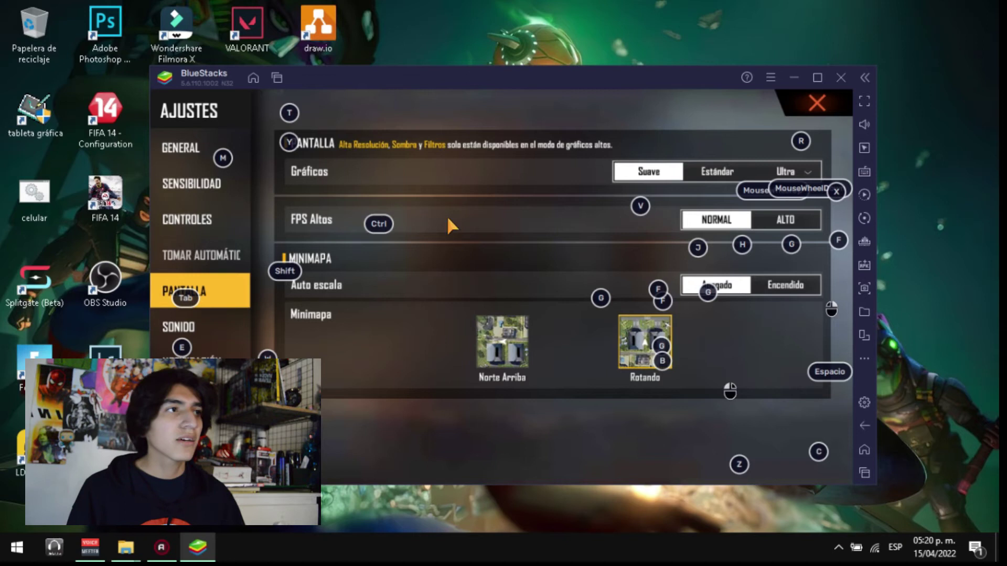
pyautogui.click(816, 105)
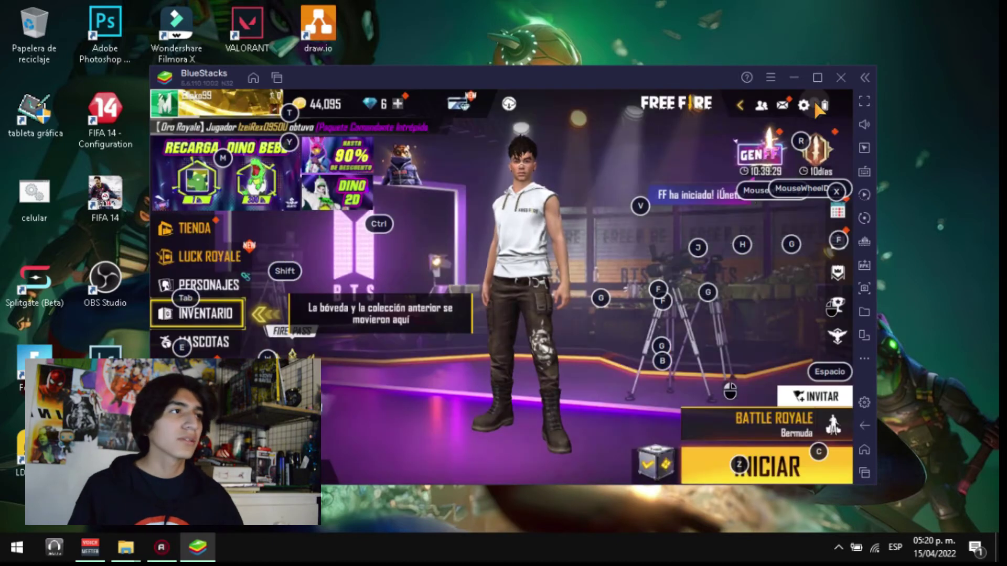
# Start a Battle Royale match on Bermuda and move the character around the waiting area
pyautogui.click(768, 465)
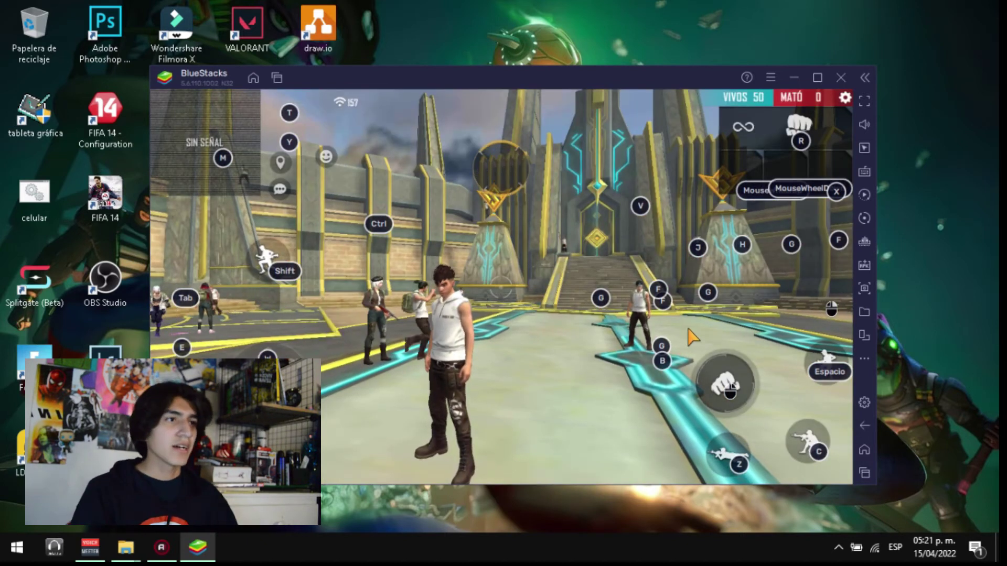
pyautogui.press('w')
pyautogui.moveTo(609, 320); pyautogui.dragTo(530, 348)
pyautogui.press('d')
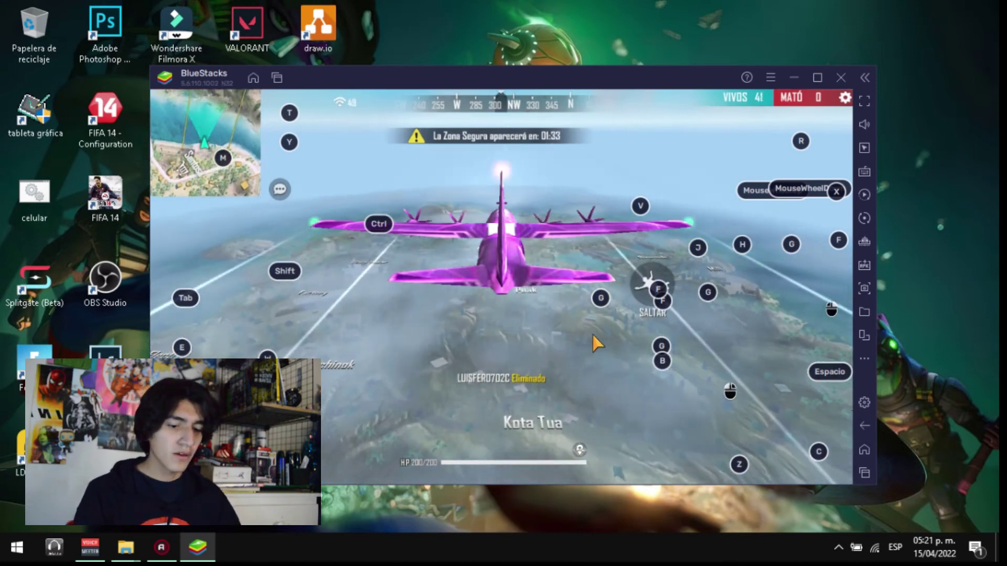
# Jump from the plane over Kota Tua, accelerate the fall and steer the character's descent
pyautogui.moveTo(683, 334)
pyautogui.mouseDown()
pyautogui.moveTo(575, 343)
pyautogui.moveTo(524, 403)
pyautogui.moveTo(543, 309)
pyautogui.moveTo(595, 379)
pyautogui.moveTo(683, 350)
pyautogui.moveTo(687, 326)
pyautogui.mouseUp()
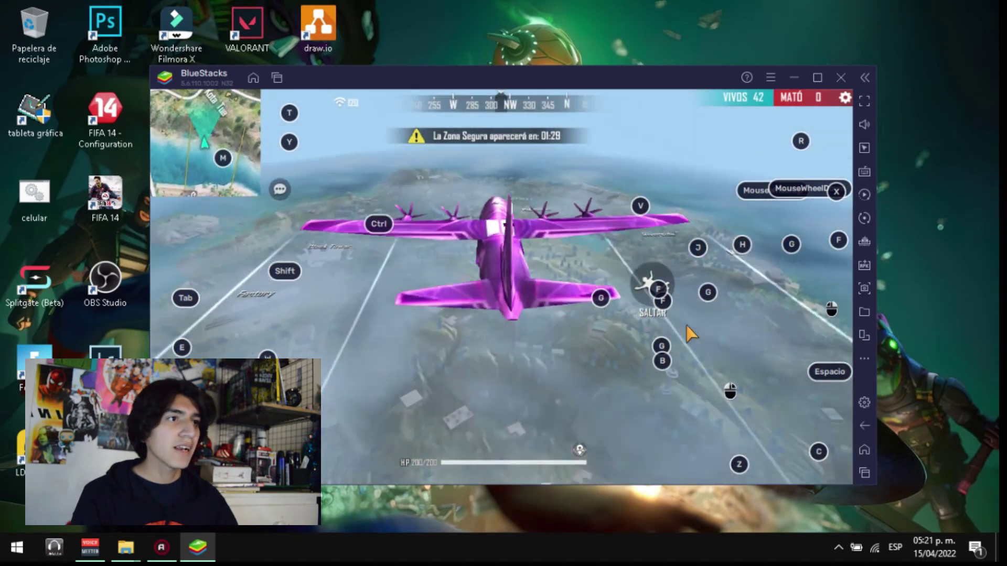
pyautogui.press('f')
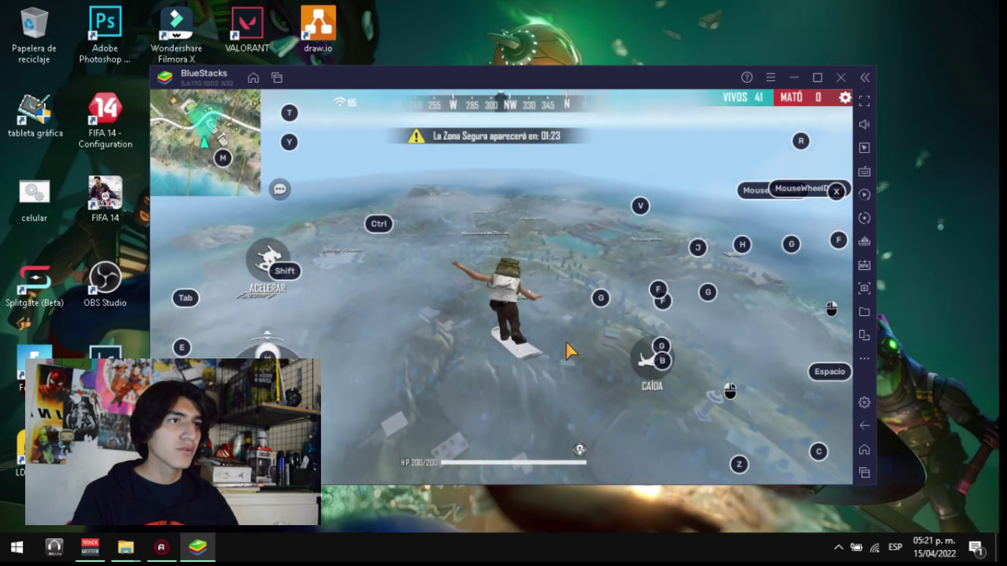
pyautogui.press('shift')
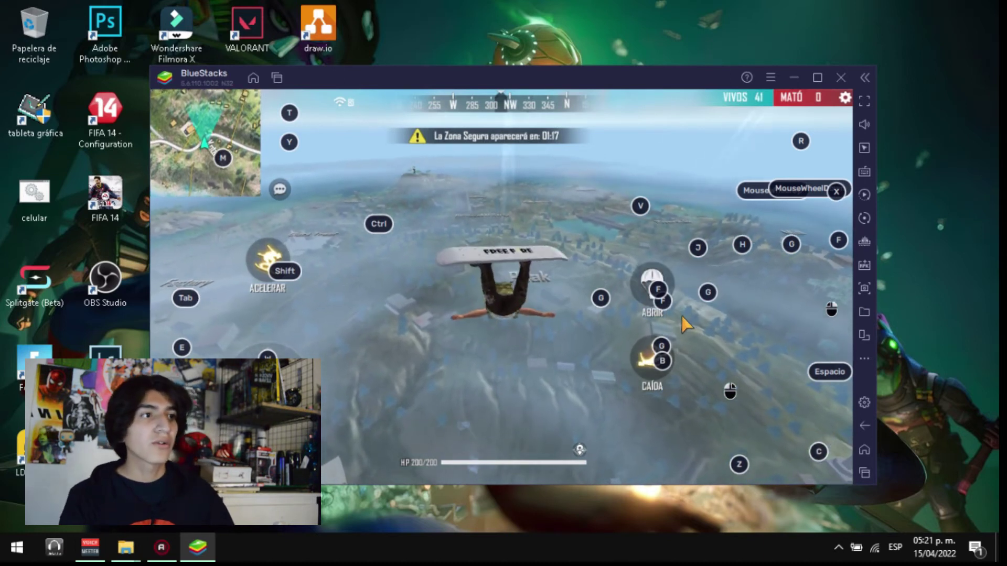
pyautogui.moveTo(594, 375); pyautogui.dragTo(636, 356)
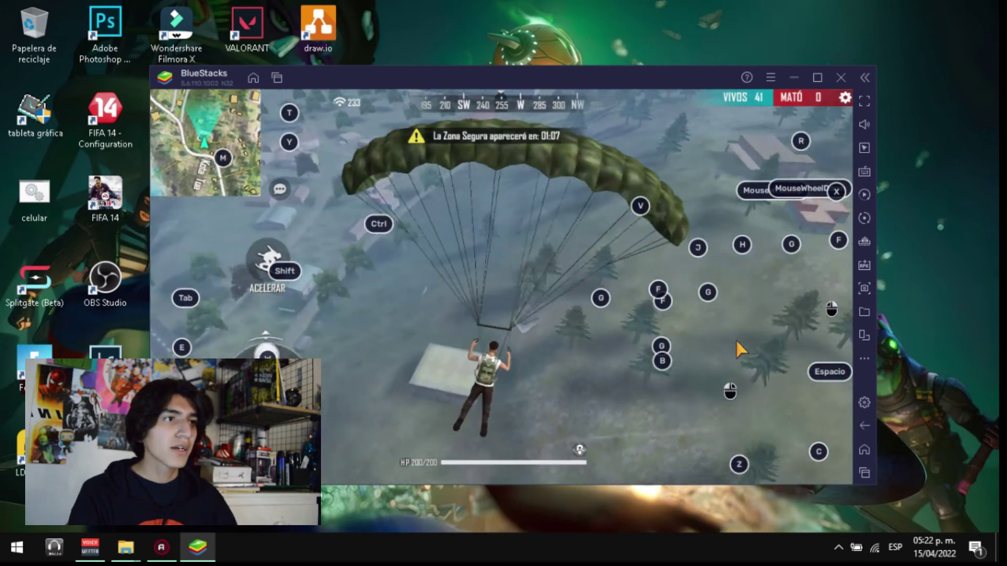
# Steer the parachute over Kota Tua and land the character on the pale rooftop
pyautogui.press('a')
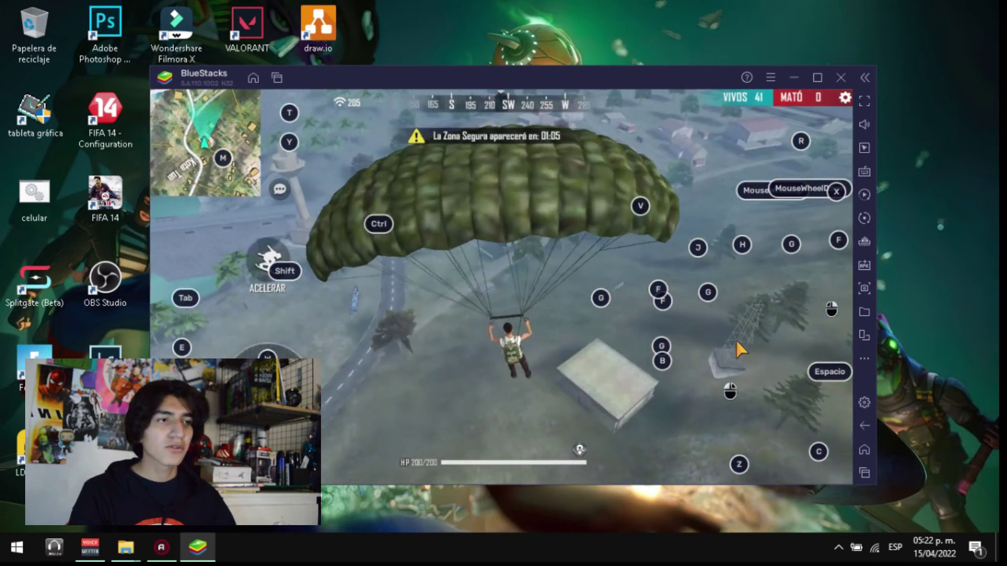
pyautogui.press('w')
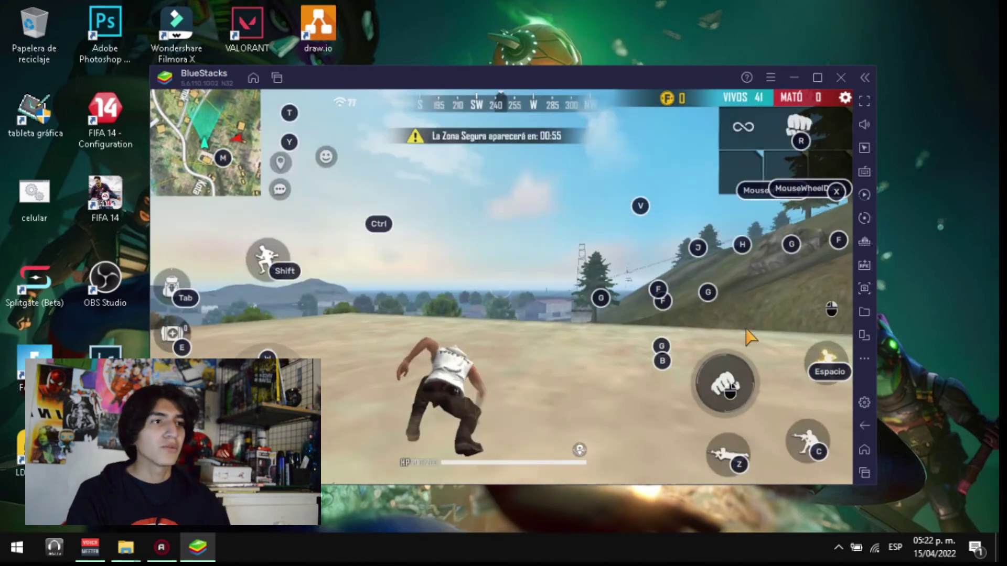
pyautogui.moveTo(745, 329); pyautogui.dragTo(554, 367)
pyautogui.press('w')
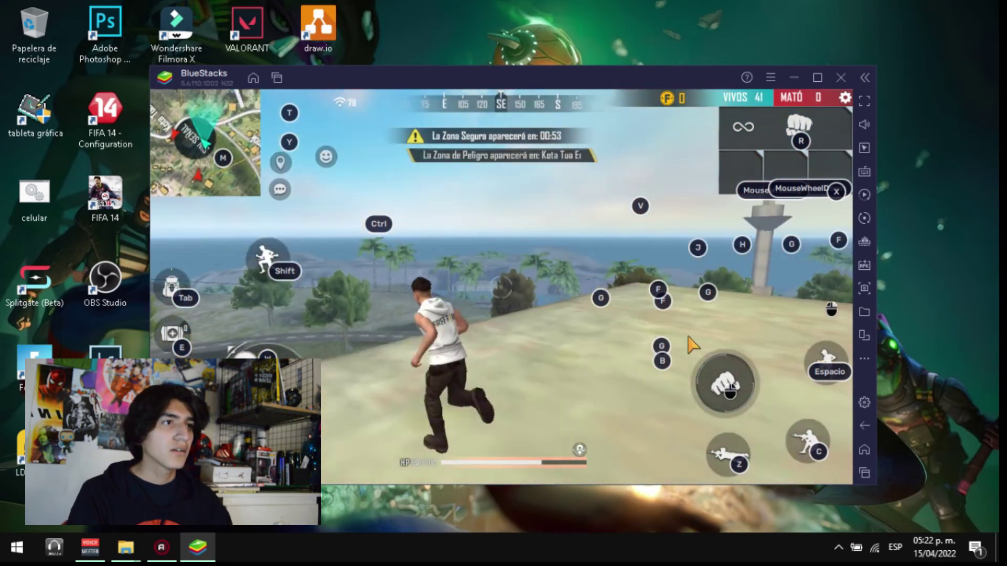
# Run the character off the rooftop with a jump and explore around the open warehouse with the crates
pyautogui.moveTo(640, 340); pyautogui.dragTo(844, 317)
pyautogui.press('space')
pyautogui.press('w')
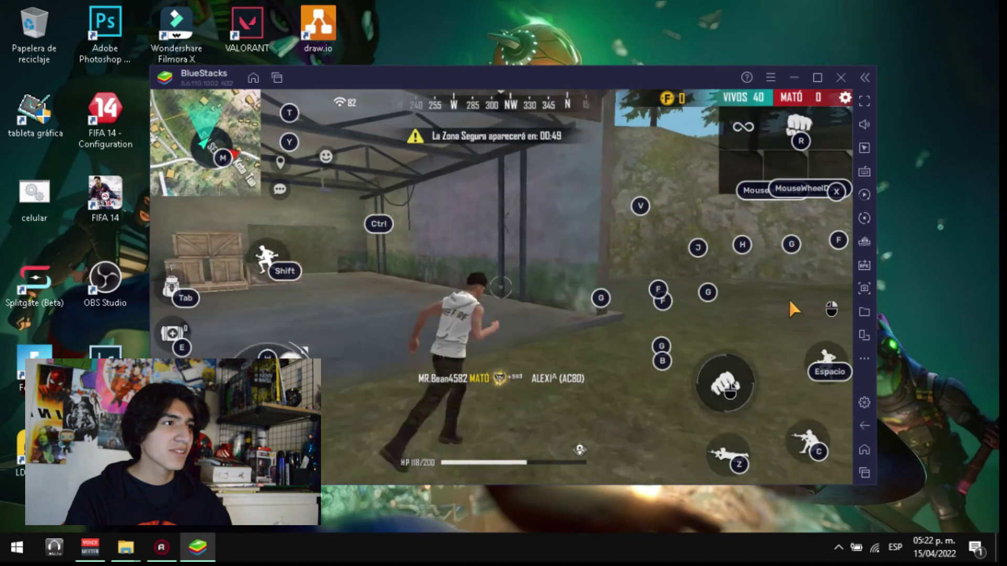
pyautogui.moveTo(691, 293); pyautogui.dragTo(651, 313)
pyautogui.press('w')
pyautogui.press('w')
pyautogui.press('w')
pyautogui.moveTo(587, 310); pyautogui.dragTo(753, 272)
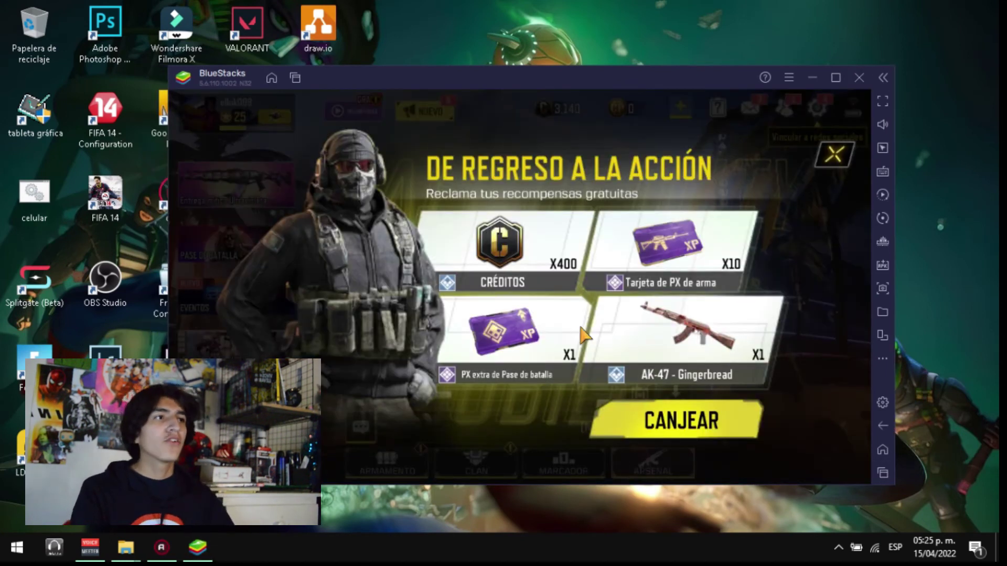
# Dismiss the returning-player rewards, the Ultraviolet draw and the purchase offer to reach the Call of Duty lobby
pyautogui.click(834, 158)
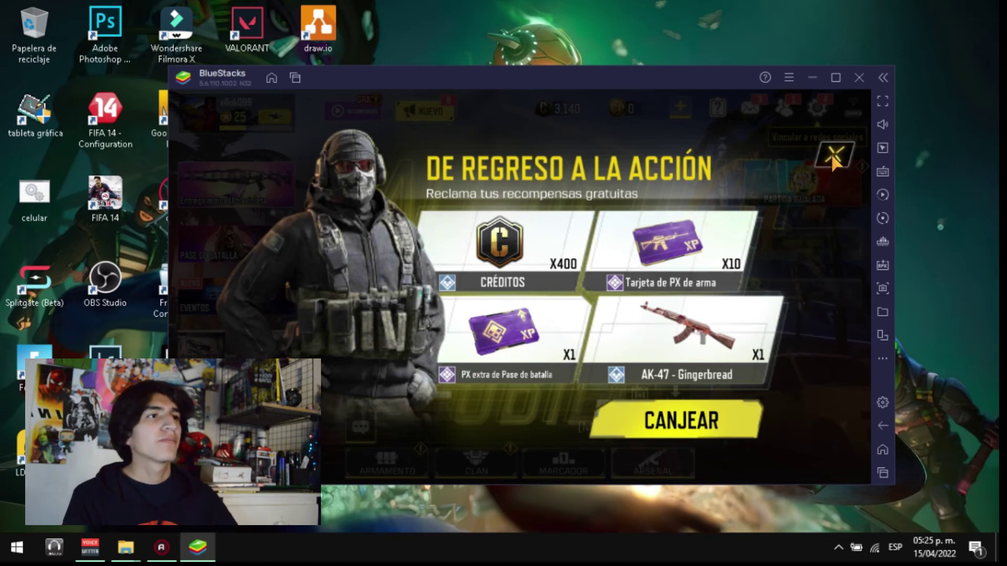
pyautogui.moveTo(694, 84)
pyautogui.mouseDown()
pyautogui.moveTo(704, 50)
pyautogui.moveTo(700, 77)
pyautogui.mouseUp()
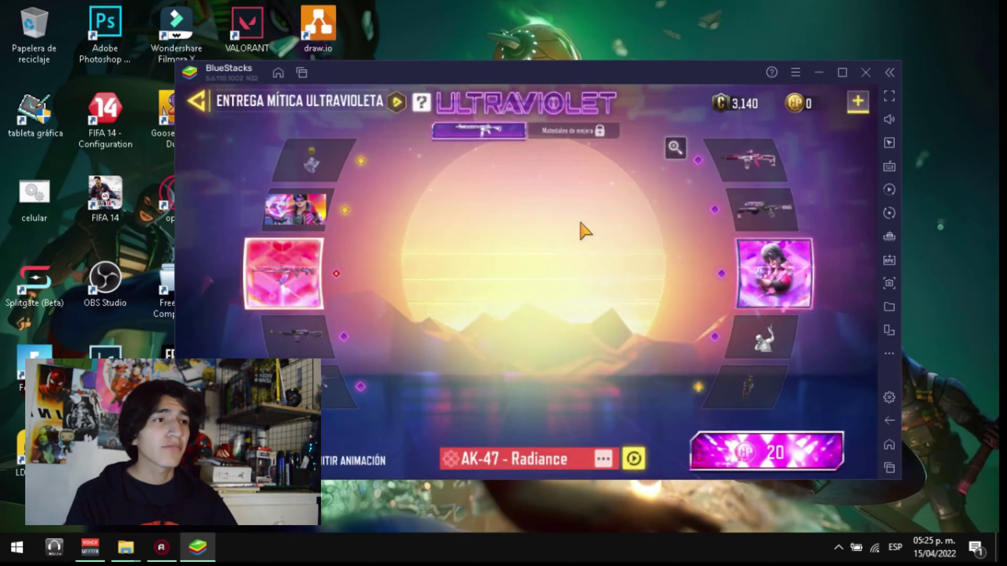
pyautogui.click(200, 101)
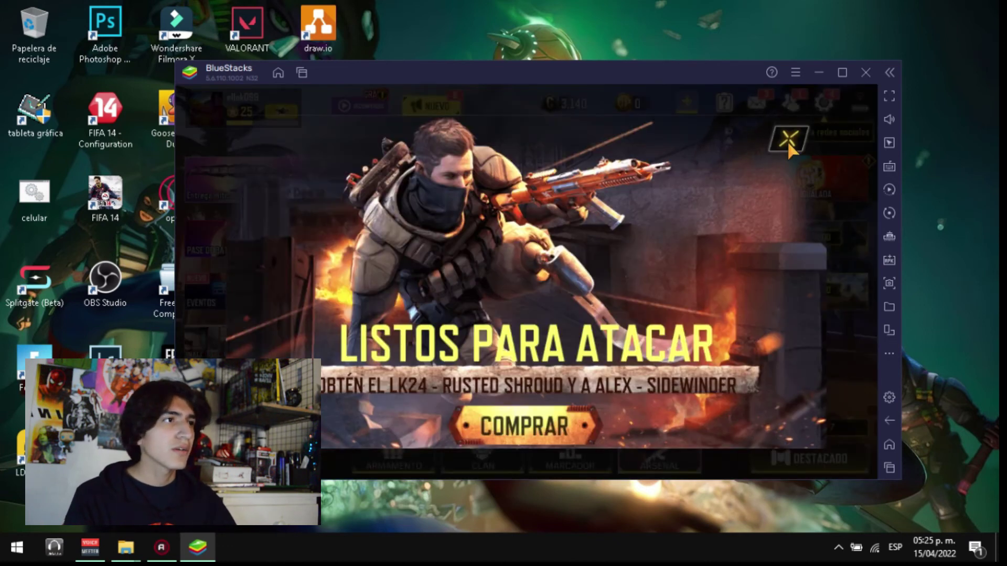
pyautogui.click(788, 139)
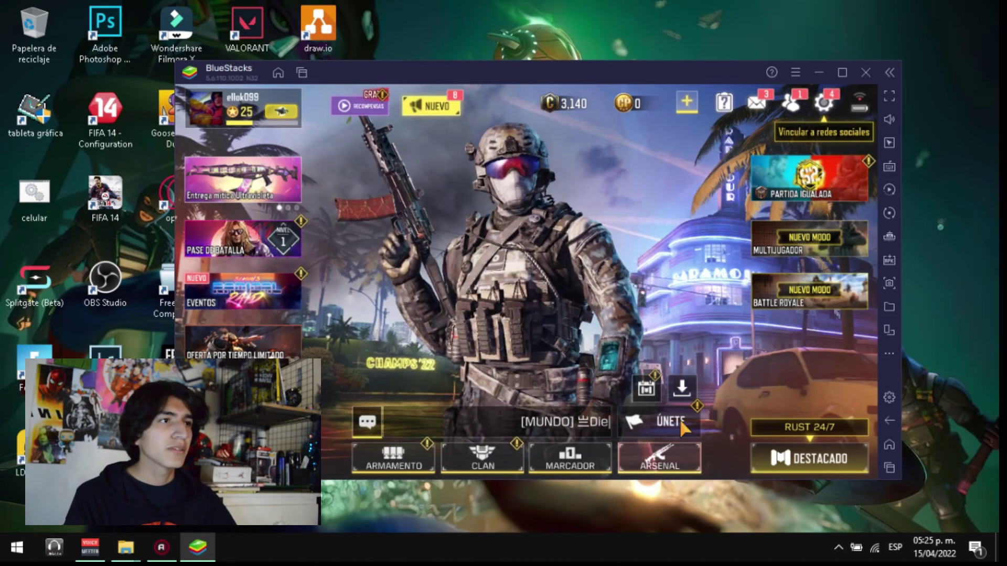
# Start the featured Rust 24/7 mode past the rank screen and accept the RUST map download
pyautogui.click(784, 457)
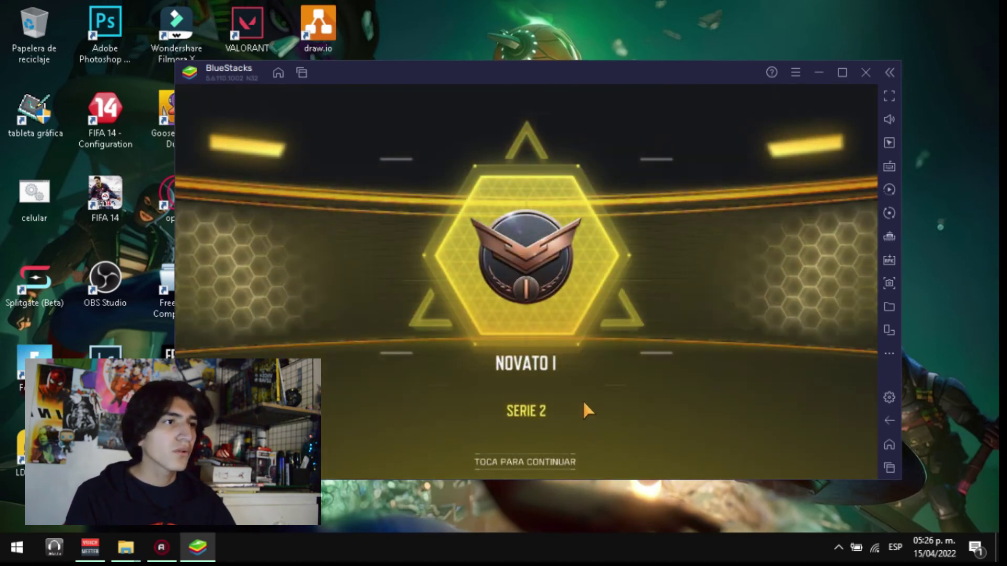
pyautogui.click(584, 400)
pyautogui.click(761, 446)
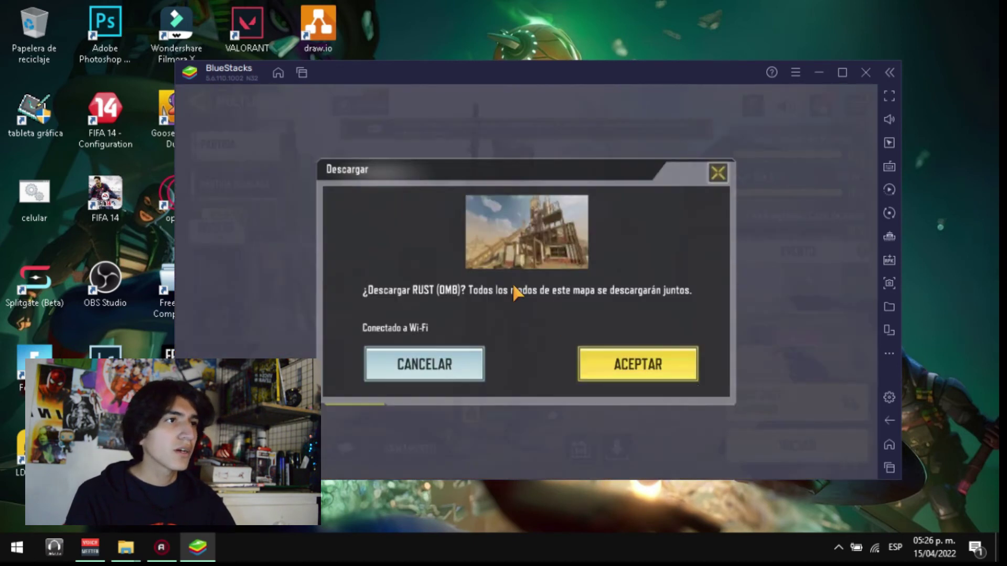
pyautogui.click(642, 364)
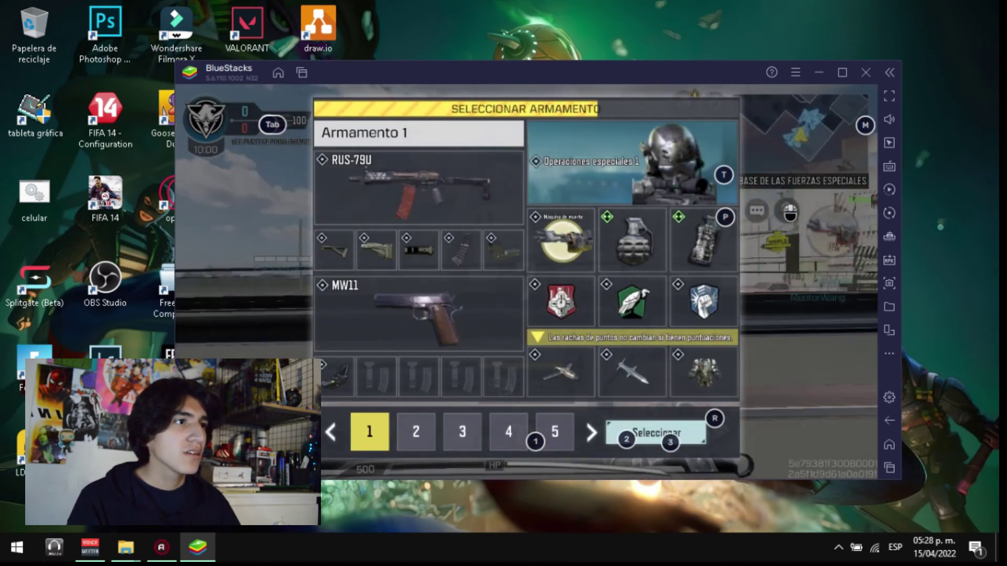
# Choose Armamento 1 as the loadout and move the character forward through the match map
pyautogui.press('r')
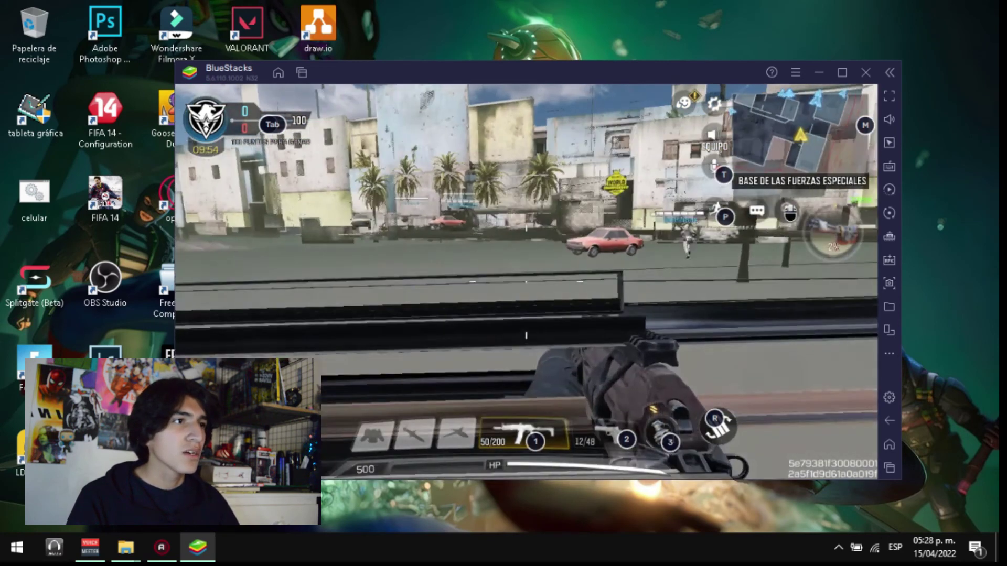
pyautogui.press('w')
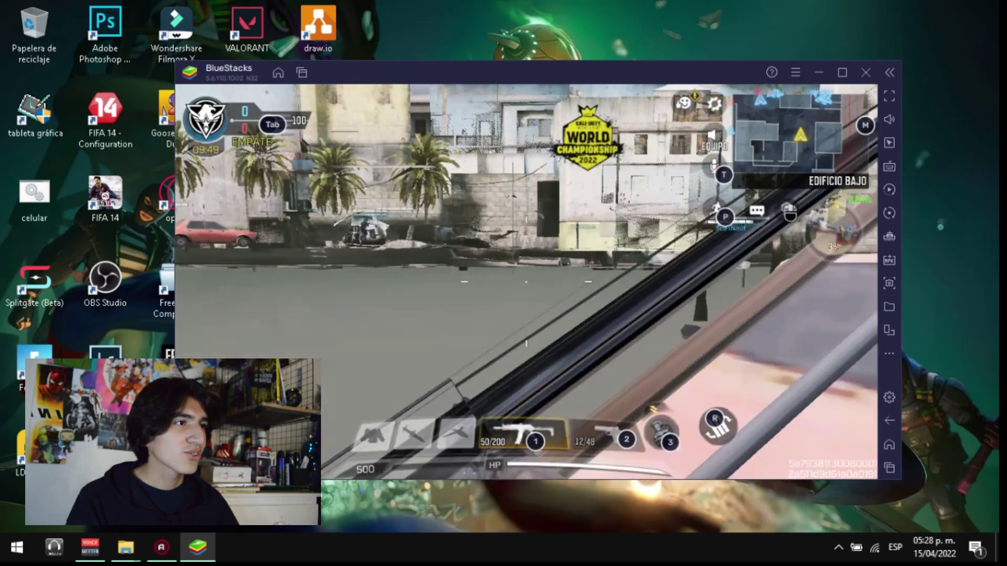
pyautogui.press('w')
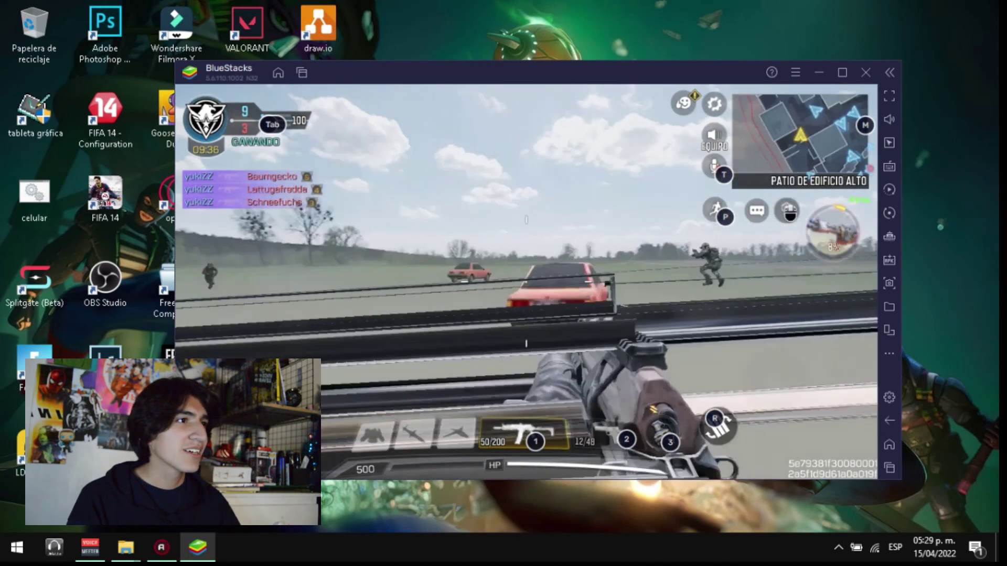
# Pause the Call of Duty match and close the game from the recent apps to return to the BlueStacks home screen
pyautogui.press('Escape')
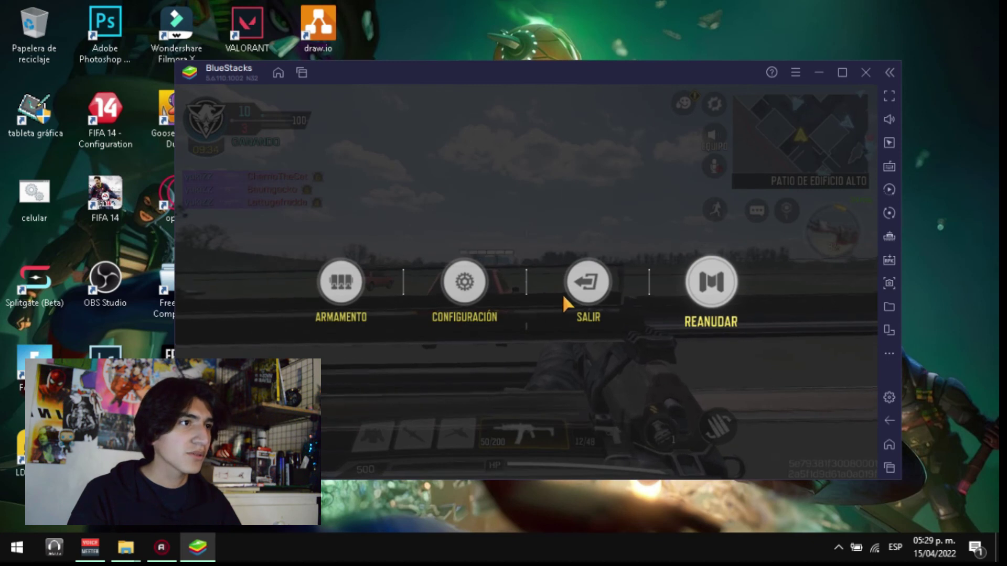
pyautogui.click(889, 467)
pyautogui.click(643, 138)
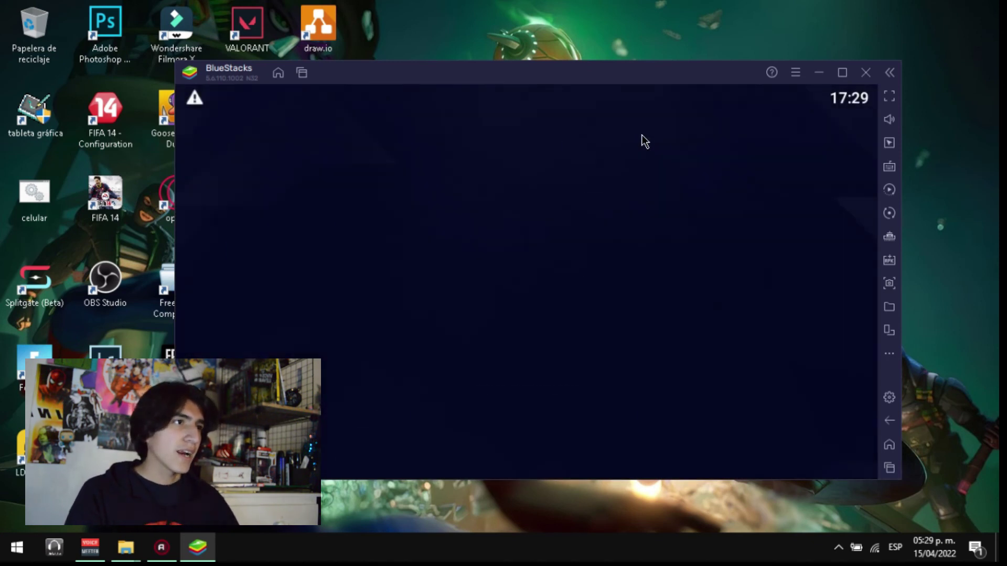
# Open the BlueStacks settings and review the performance options for CPU, memory, performance mode and frame rate
pyautogui.click(796, 79)
pyautogui.click(745, 100)
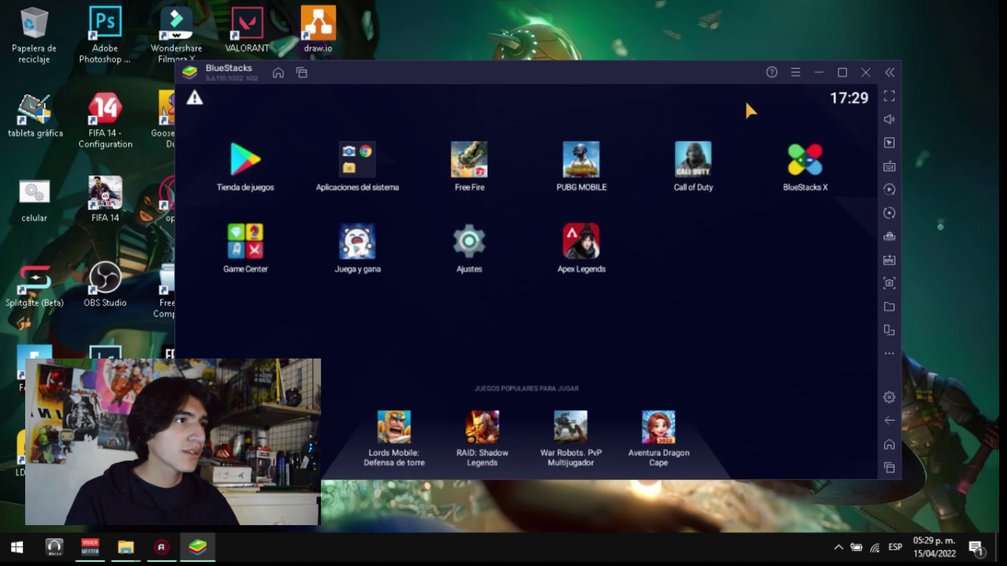
pyautogui.scroll(-2, 613, 324)
pyautogui.scroll(2, 608, 321)
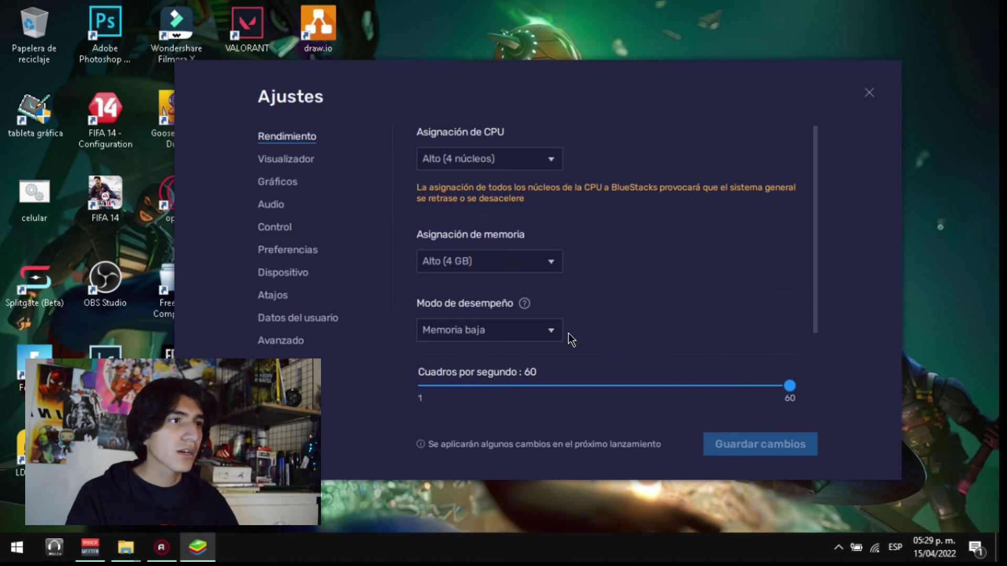
# Switch the graphics renderer between DirectX and OpenGL, ending on DirectX, and leave the settings without saving
pyautogui.click(281, 187)
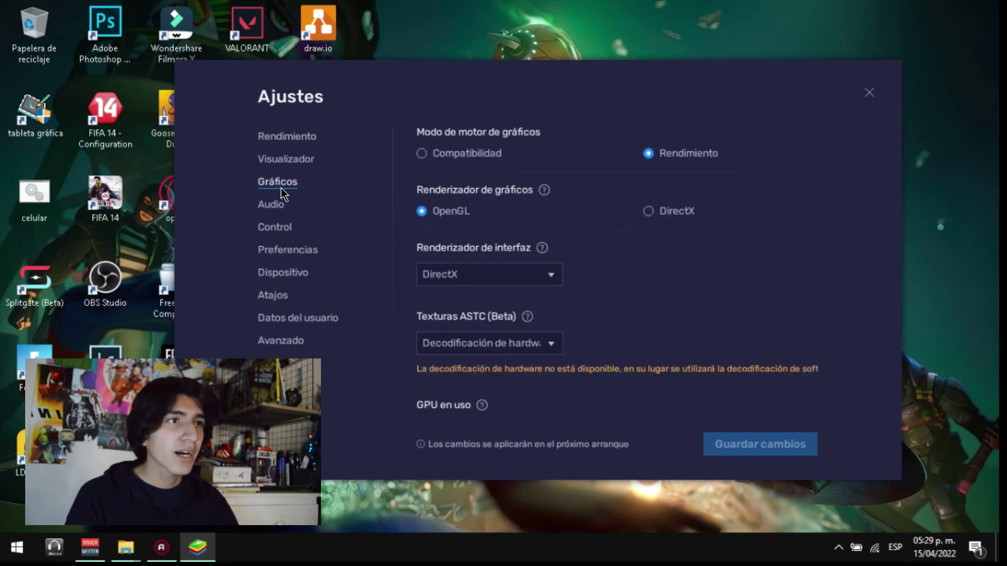
pyautogui.click(650, 212)
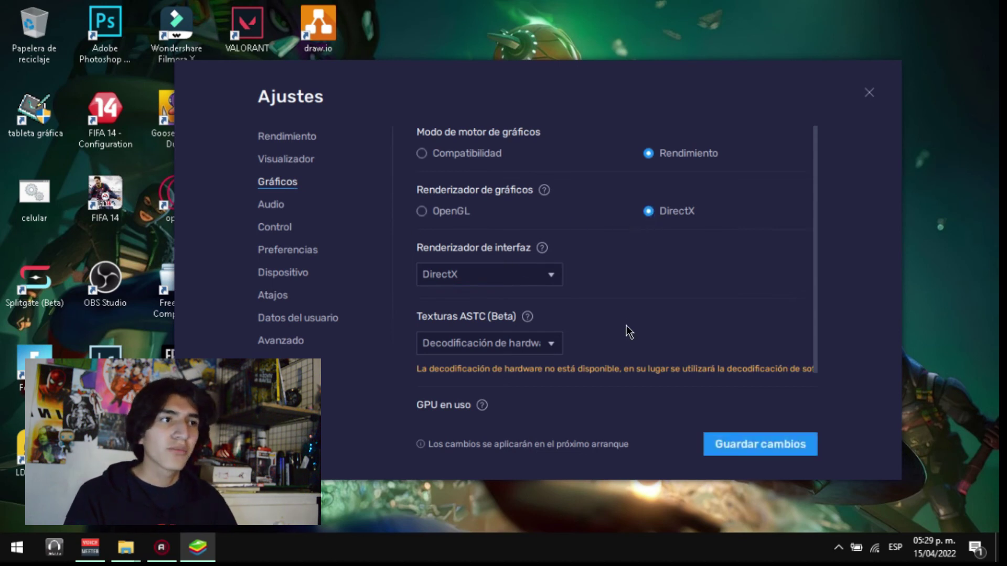
pyautogui.scroll(-2, 567, 367)
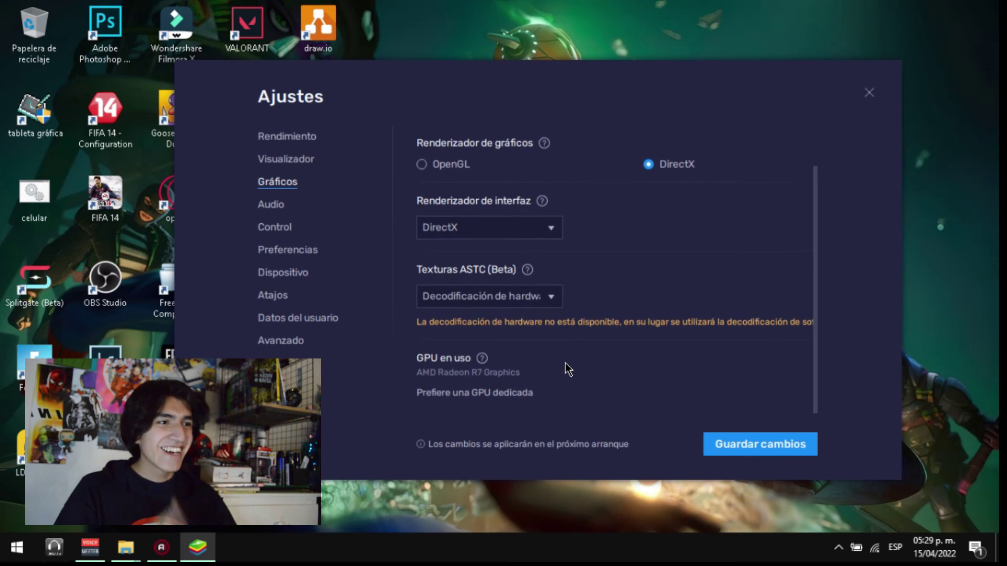
pyautogui.scroll(2, 503, 267)
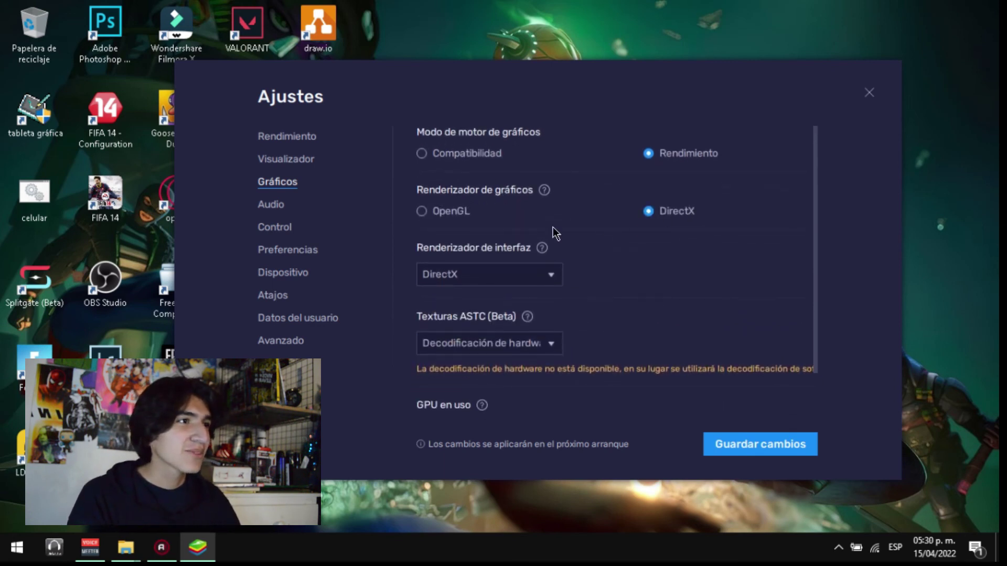
pyautogui.click(443, 215)
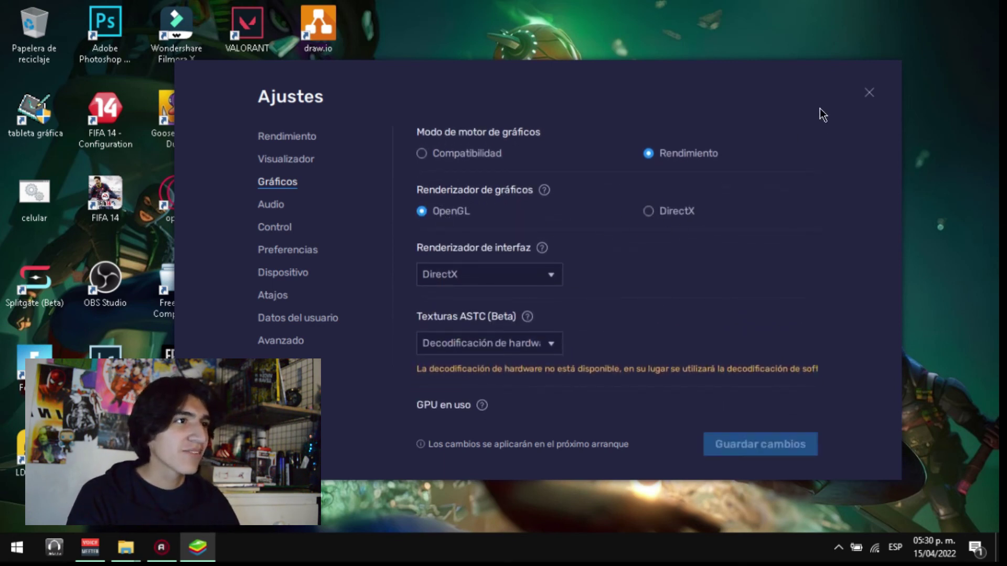
pyautogui.click(648, 211)
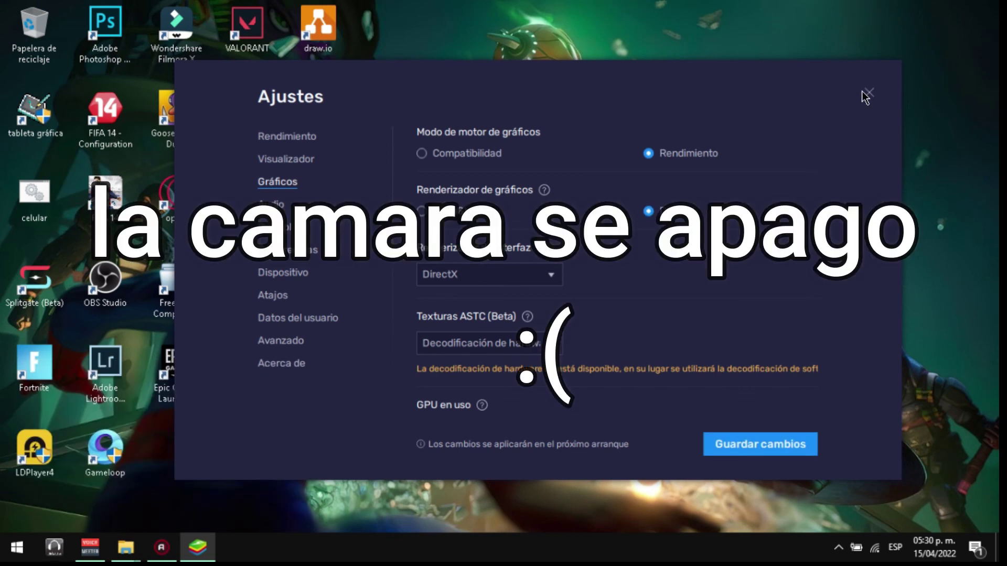
pyautogui.click(866, 95)
pyautogui.click(869, 94)
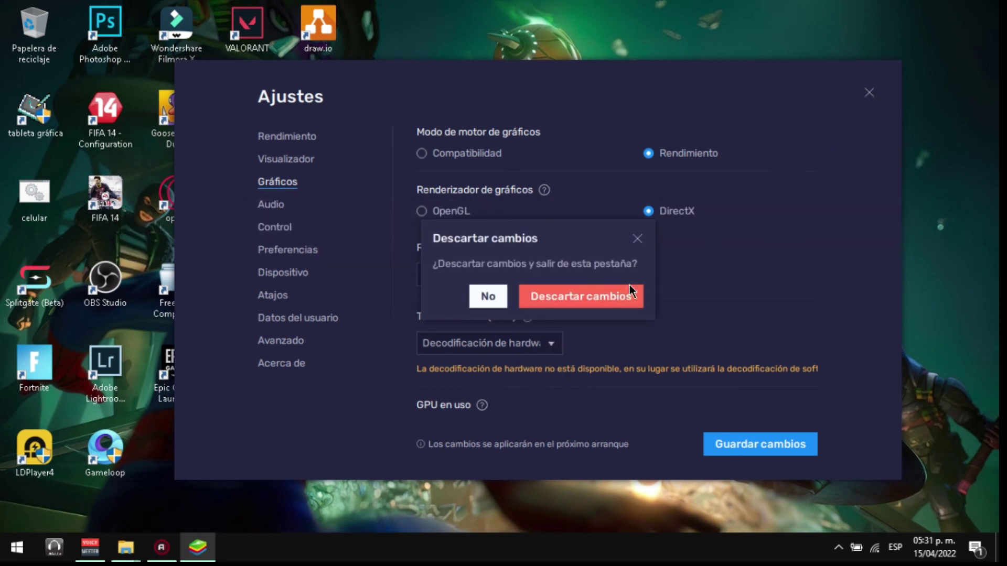